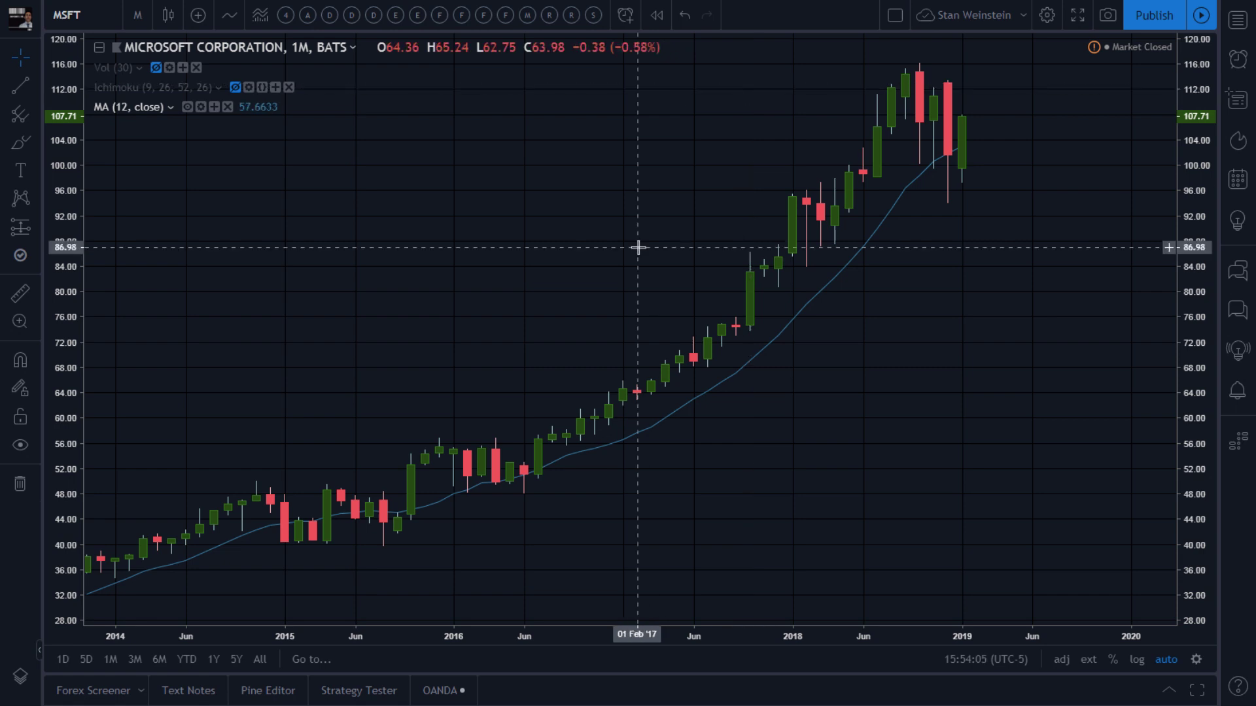
Check the sector and industry in the Microsoft stock's symbol information and close it.
{"action": "left_click", "coordinate": [354, 48]}
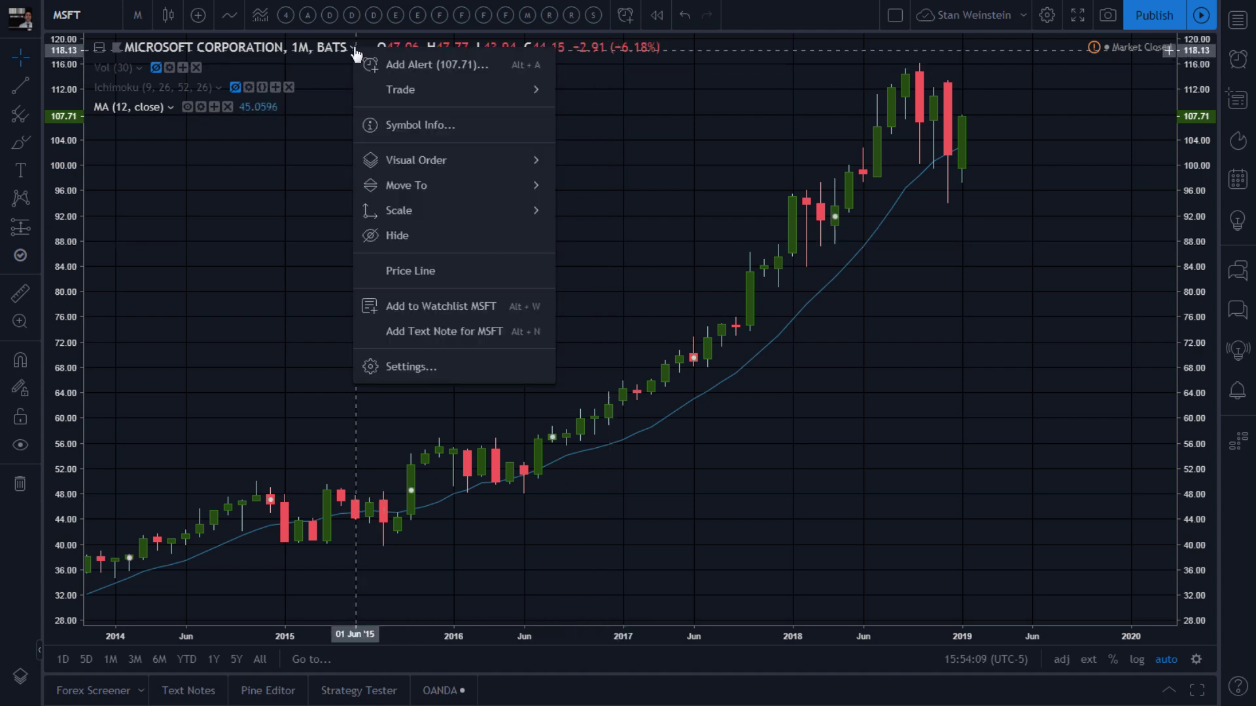
{"action": "left_click", "coordinate": [403, 128]}
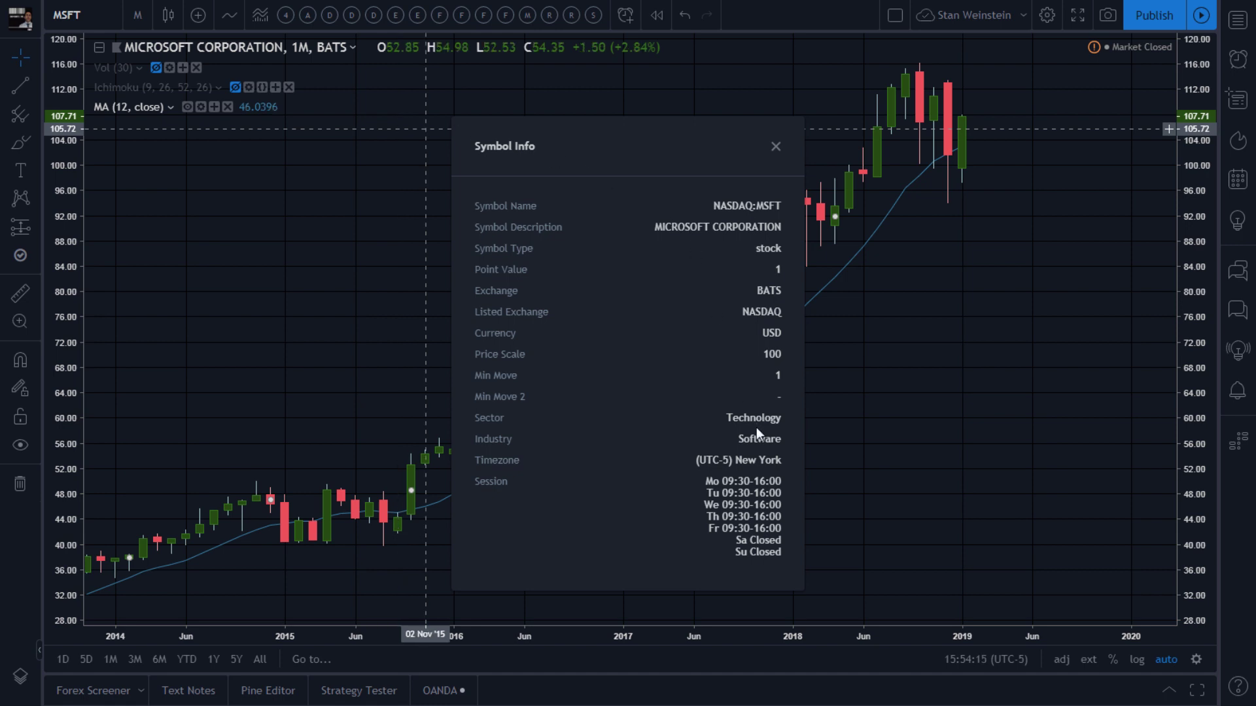
{"action": "left_click", "coordinate": [777, 147]}
Draw a horizontal trend line at about 58.84 from December 1998, near the 1999 peak, across to late 2017.
{"action": "scroll", "coordinate": [622, 280], "scroll_direction": "down", "scroll_amount": 3}
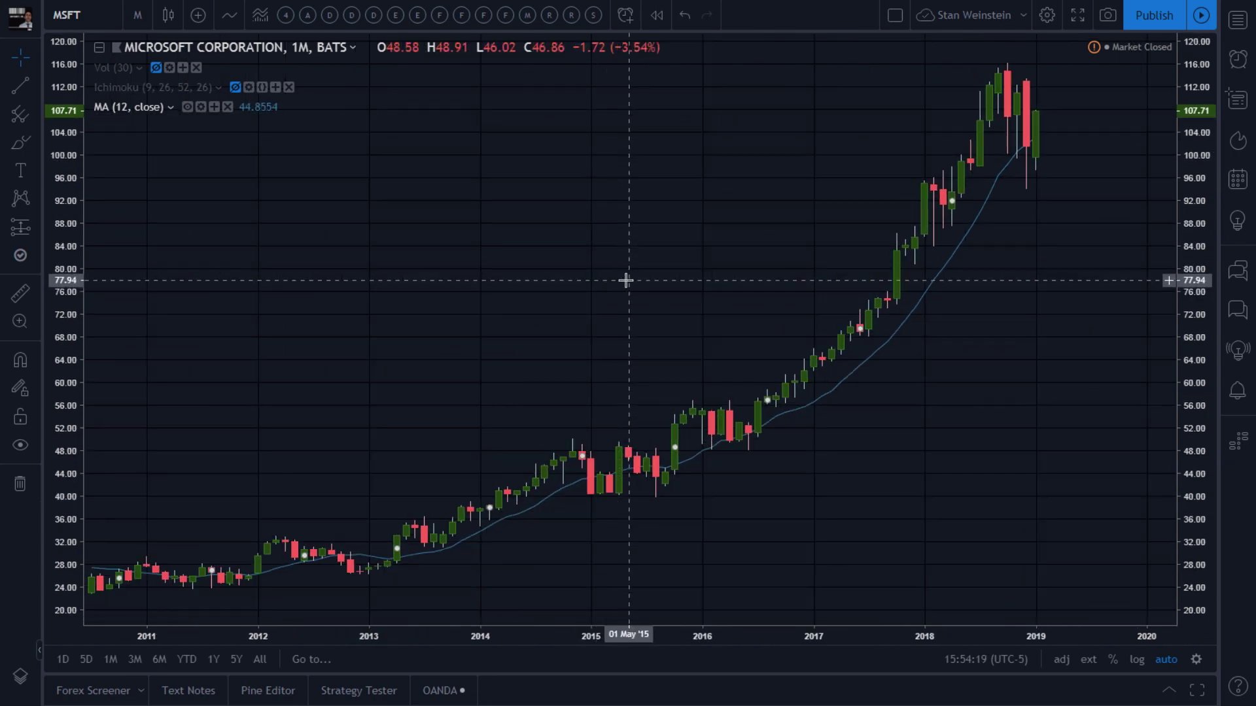
{"action": "scroll", "coordinate": [638, 277], "scroll_direction": "down", "scroll_amount": 2}
{"action": "scroll", "coordinate": [638, 277], "scroll_direction": "down", "scroll_amount": 1}
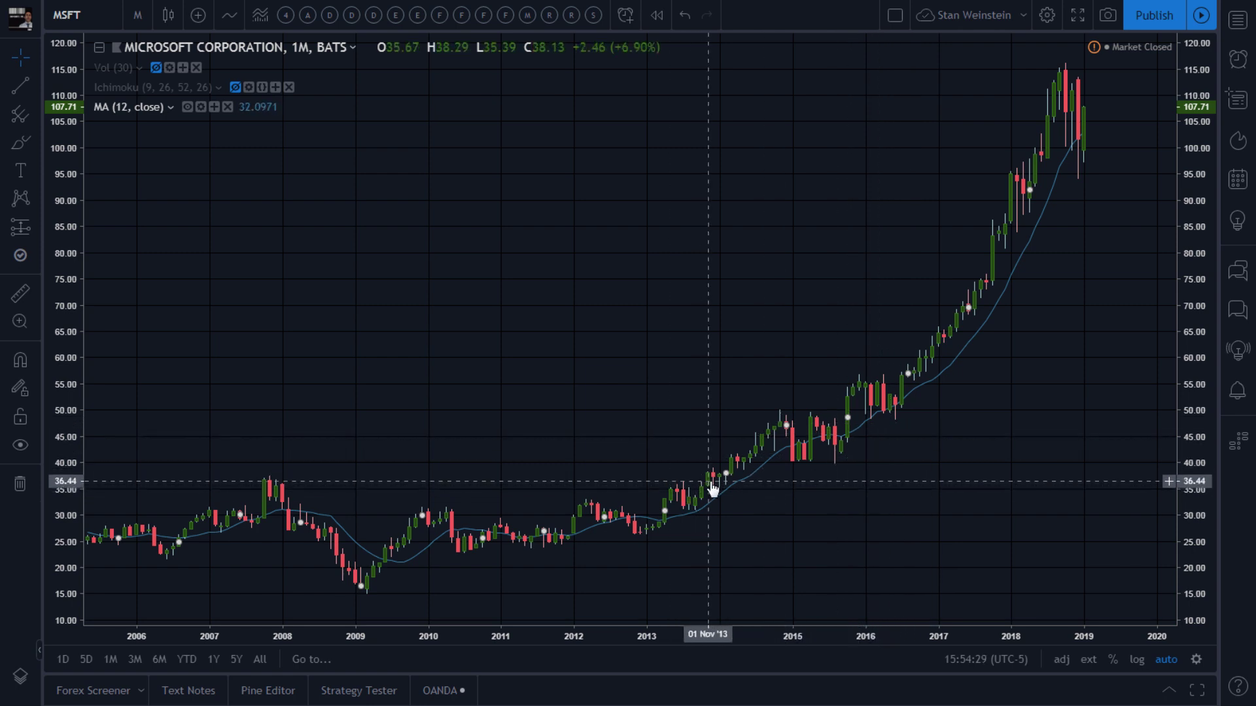
{"action": "scroll", "coordinate": [728, 480], "scroll_direction": "down", "scroll_amount": 3}
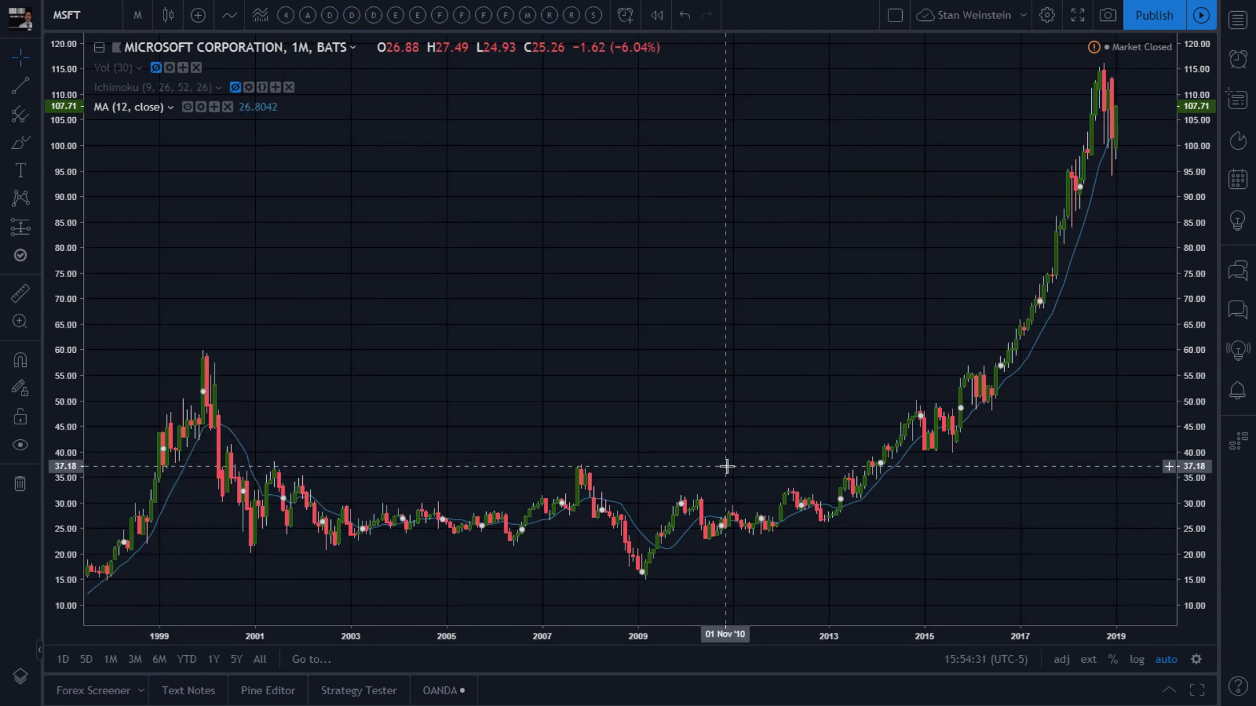
{"action": "left_click", "coordinate": [20, 85]}
{"action": "left_click", "coordinate": [155, 356]}
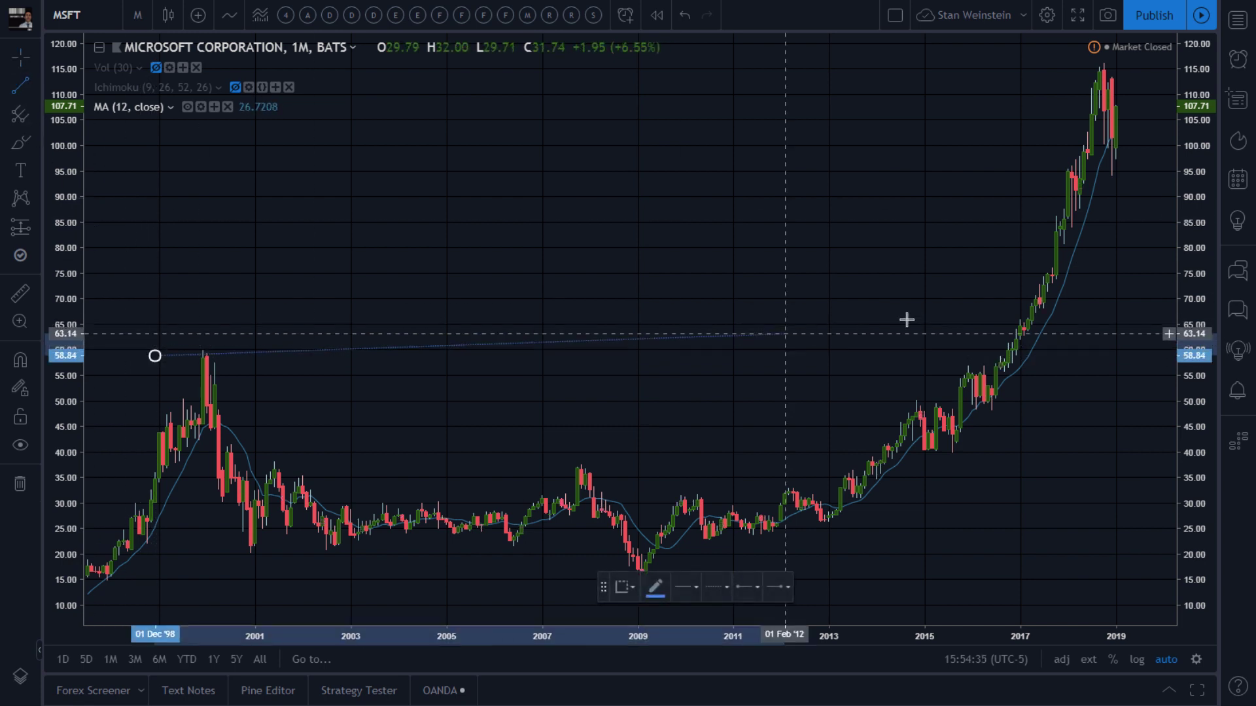
{"action": "left_click", "coordinate": [1061, 355]}
Draw a level trend line at about 55.92 from August 2015 to September 2016 along the consolidation highs.
{"action": "scroll", "coordinate": [927, 308], "scroll_direction": "up", "scroll_amount": 5}
{"action": "right_click", "coordinate": [931, 287]}
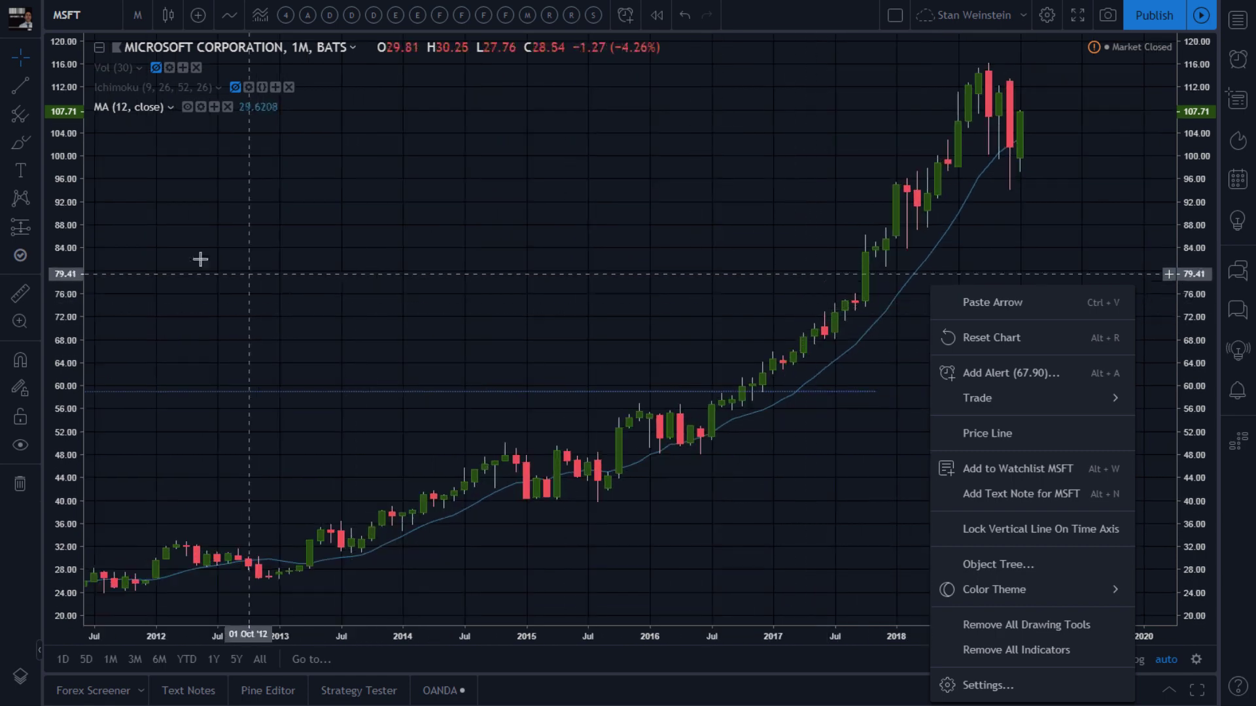
{"action": "left_click", "coordinate": [20, 85]}
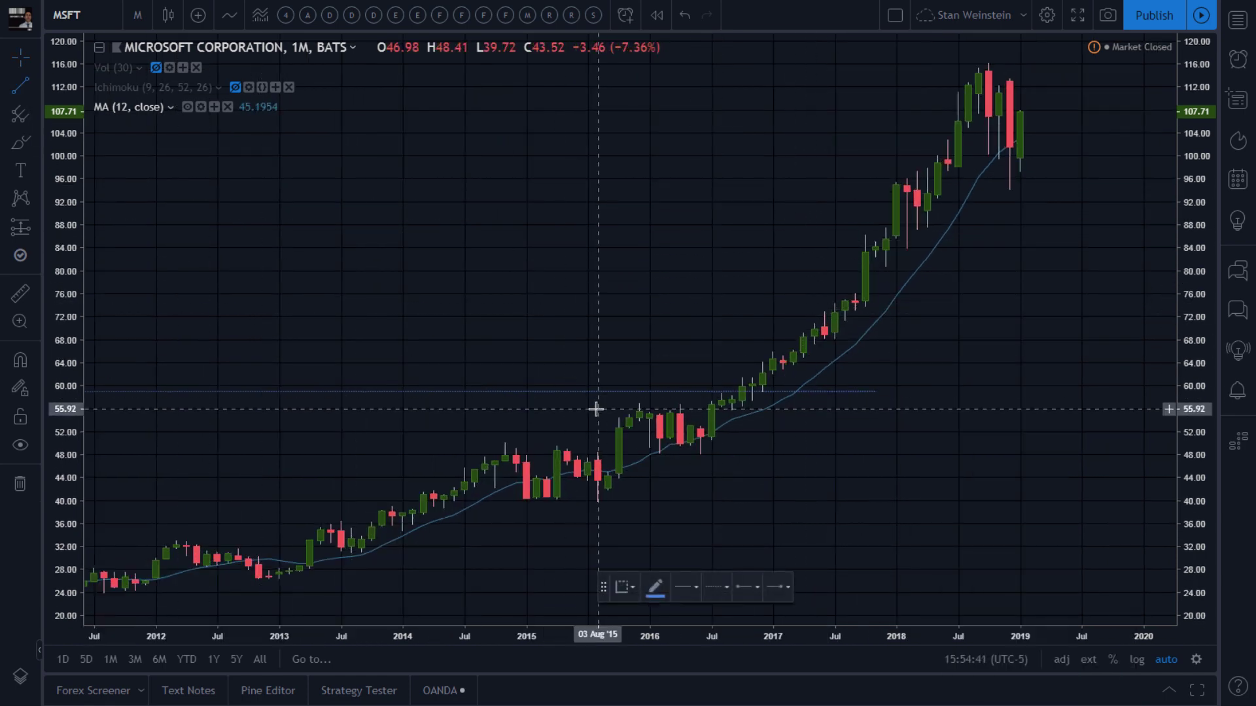
{"action": "left_click", "coordinate": [598, 410]}
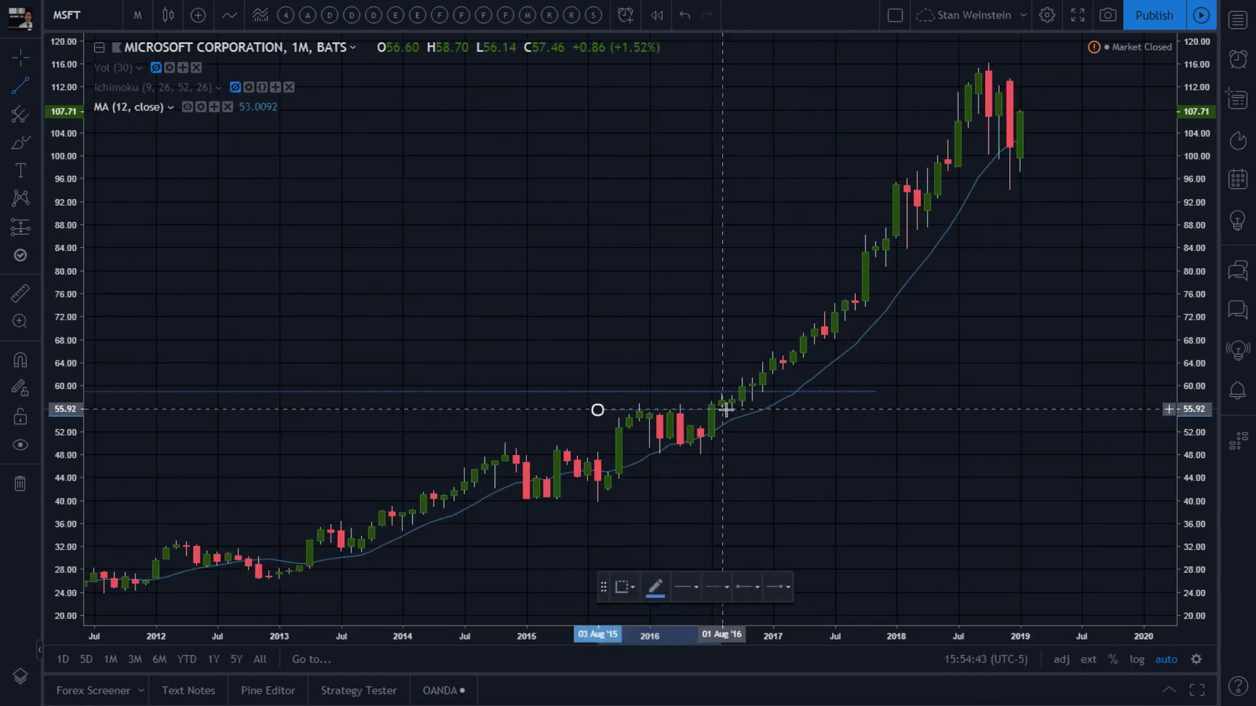
{"action": "left_click", "coordinate": [733, 411]}
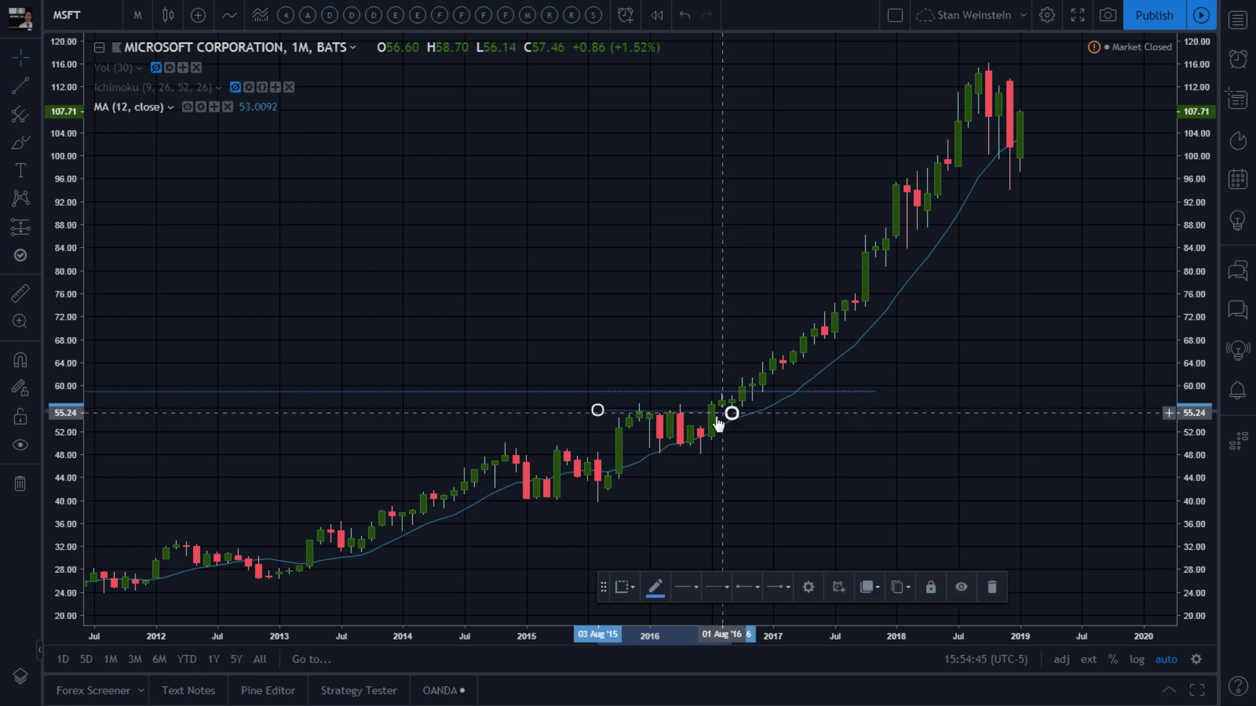
{"action": "left_click_drag", "start_coordinate": [731, 412], "coordinate": [732, 412]}
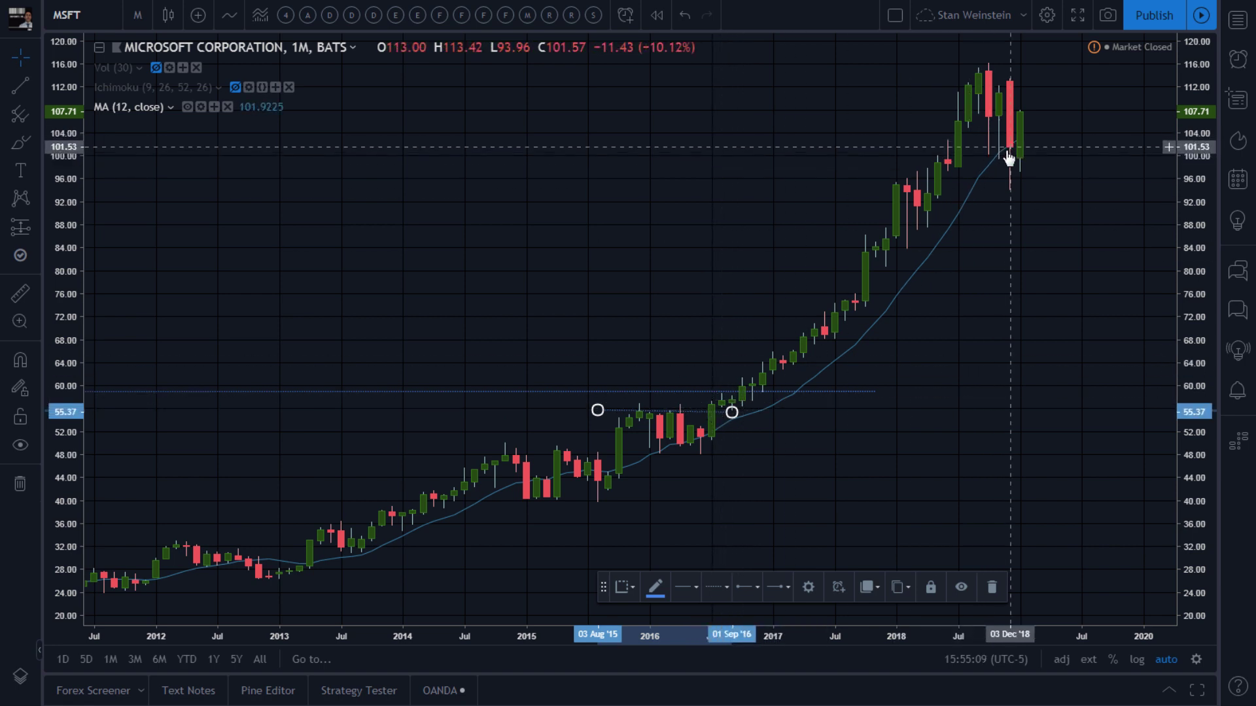
{"action": "right_click", "coordinate": [875, 392]}
{"action": "left_click", "coordinate": [842, 395]}
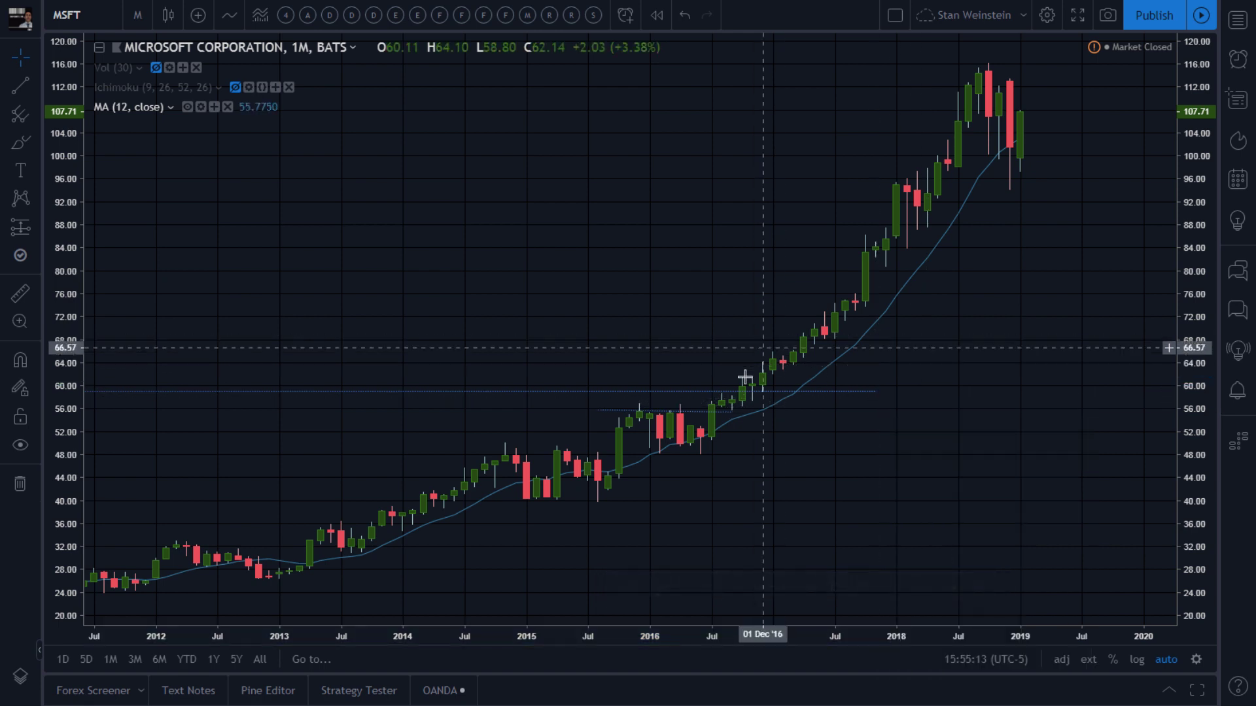
{"action": "left_click", "coordinate": [731, 409]}
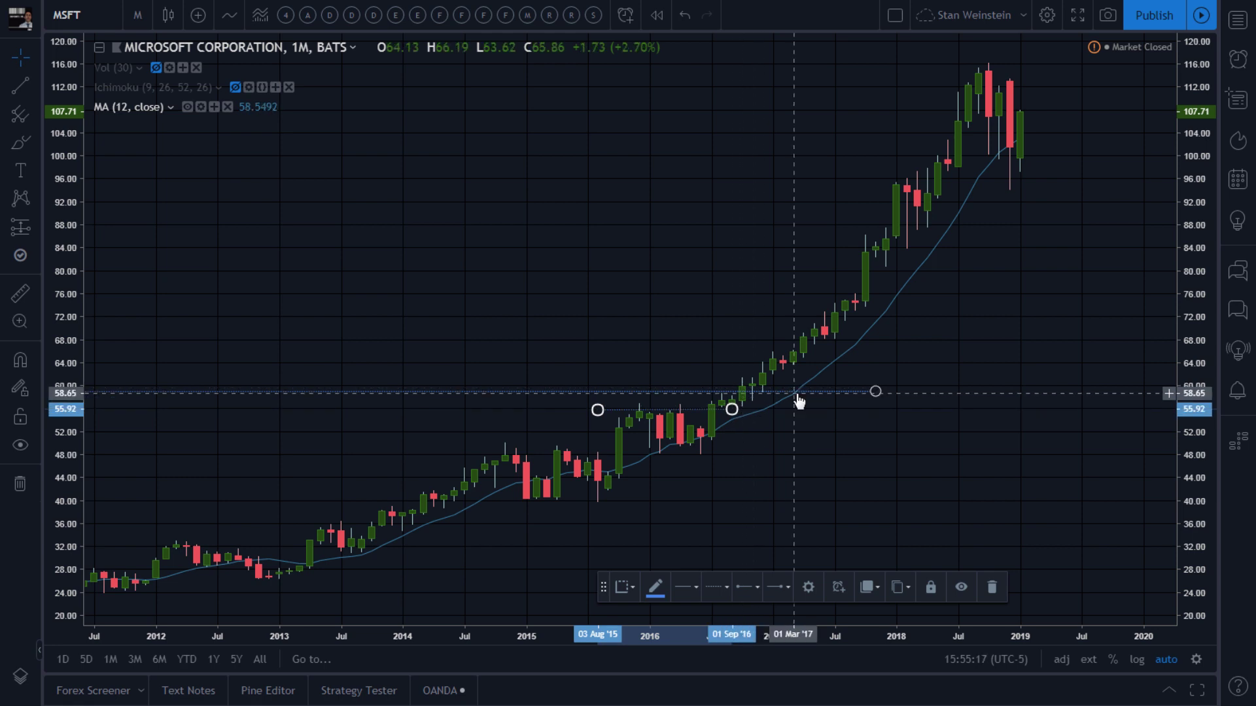
Draw a horizontal trend line at about 114.57 from June 2018 to May 2019 along the recent highs.
{"action": "scroll", "coordinate": [740, 418], "scroll_direction": "down", "scroll_amount": 2}
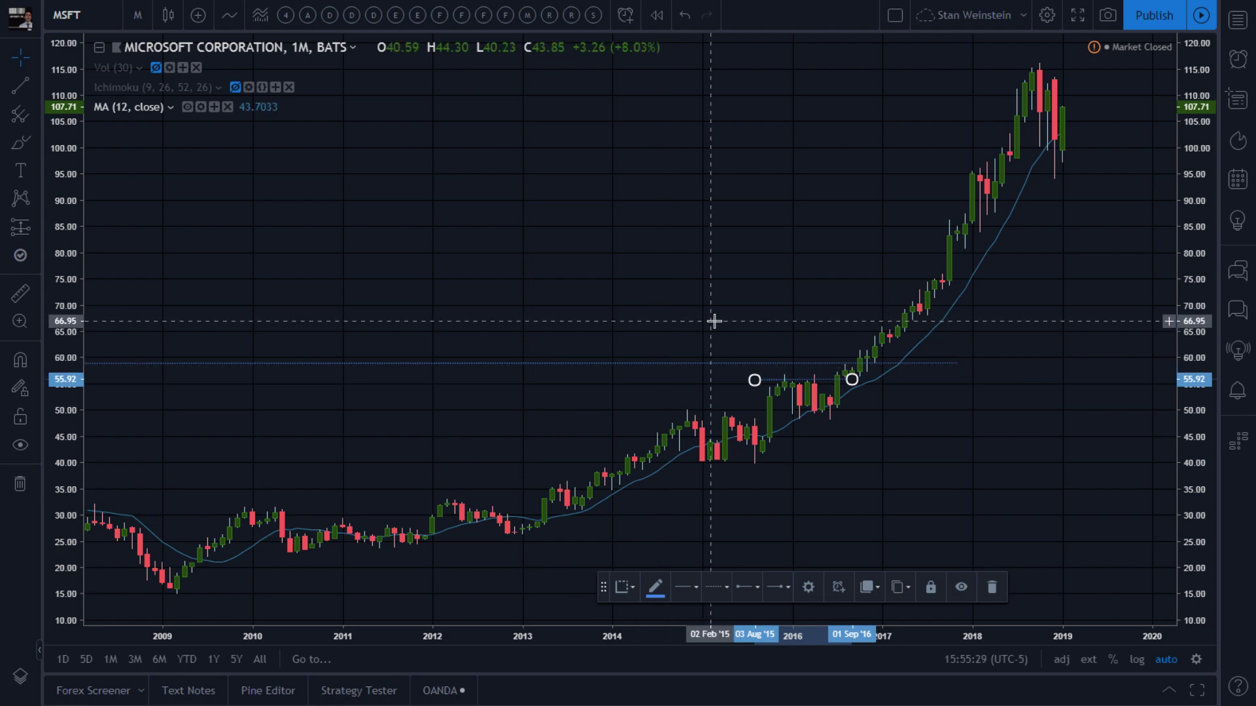
{"action": "scroll", "coordinate": [740, 318], "scroll_direction": "up", "scroll_amount": 2}
{"action": "scroll", "coordinate": [738, 319], "scroll_direction": "up", "scroll_amount": 3}
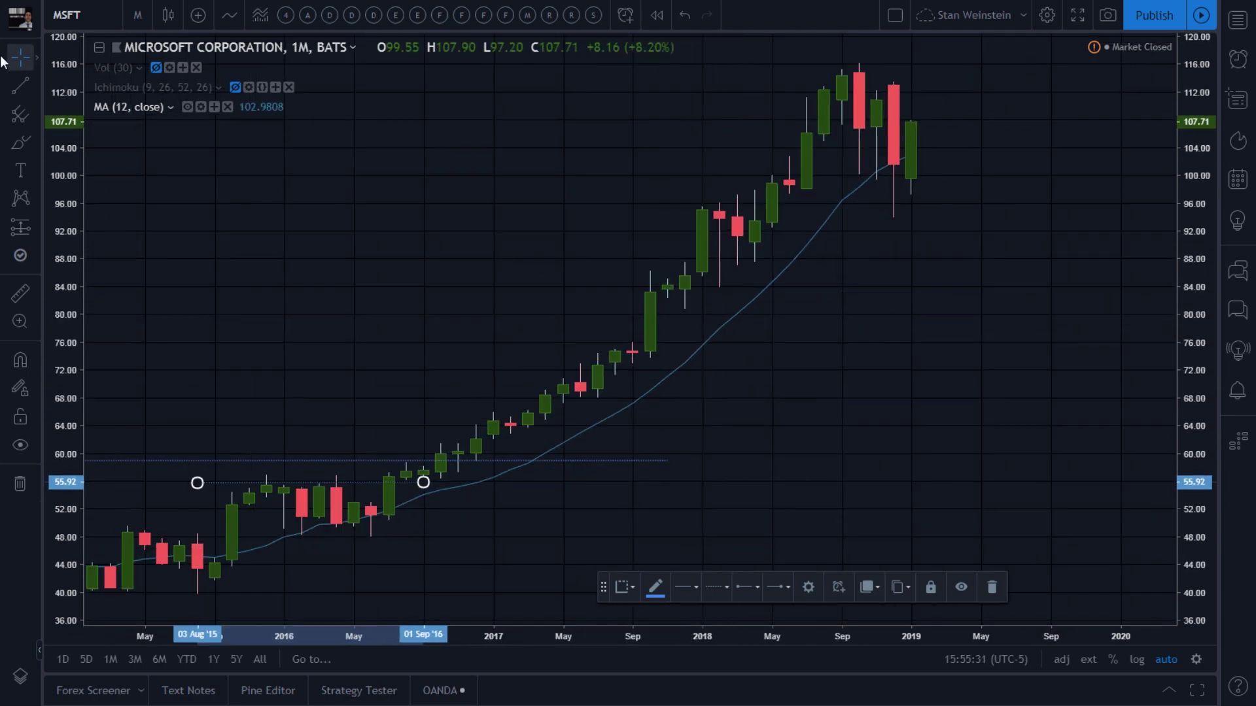
{"action": "left_click", "coordinate": [787, 73]}
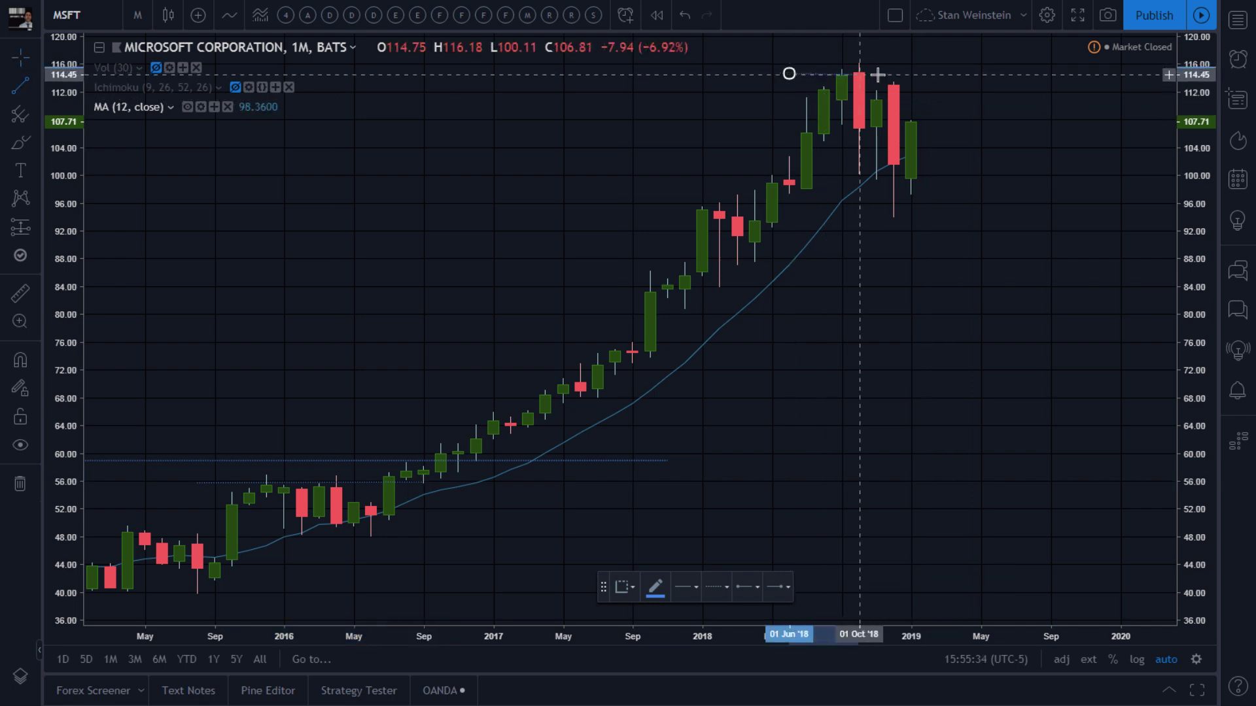
{"action": "left_click", "coordinate": [981, 74]}
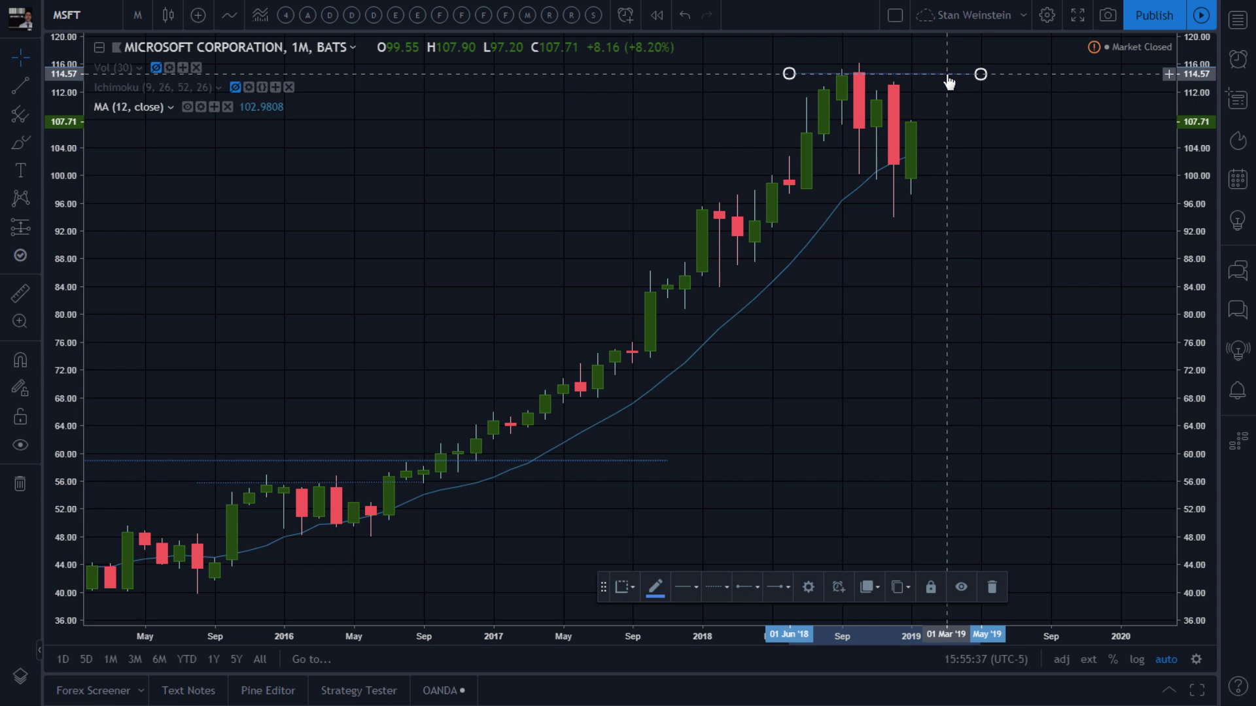
Clone the trend line at the recent highs down to about 97.98, spanning May 2018 to April 2019.
{"action": "left_click_drag", "start_coordinate": [949, 183], "coordinate": [942, 156]}
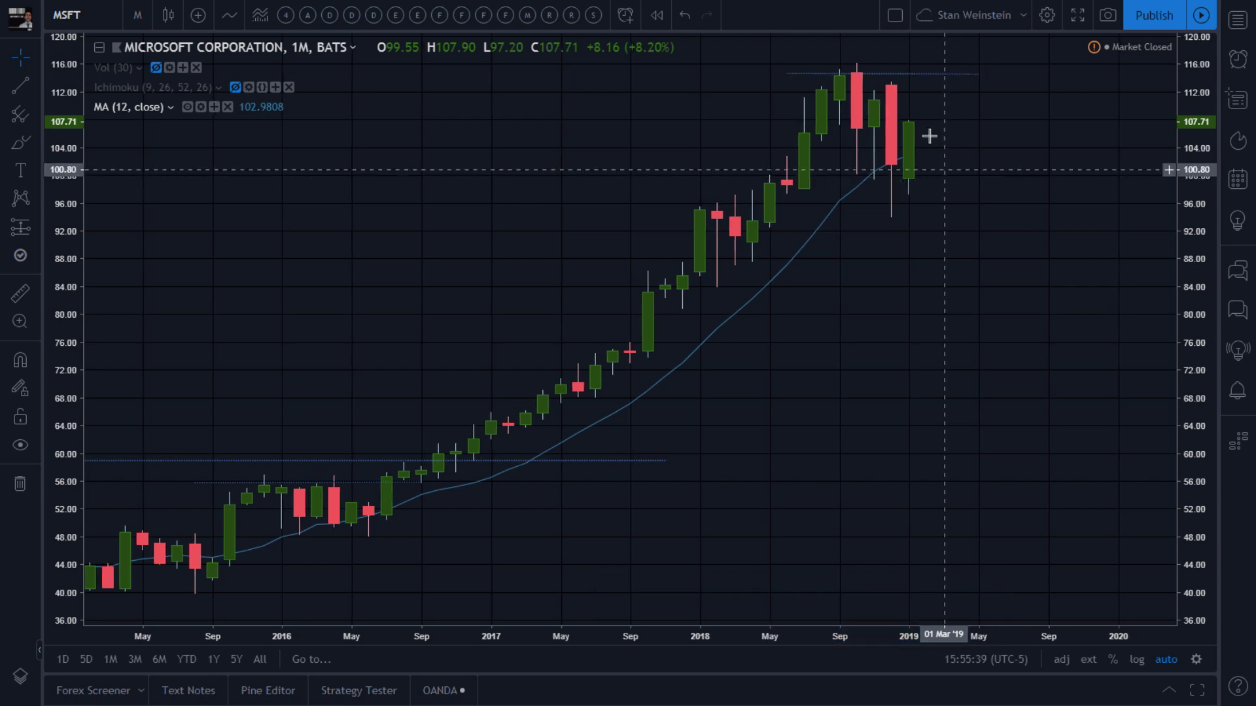
{"action": "left_click", "coordinate": [930, 80]}
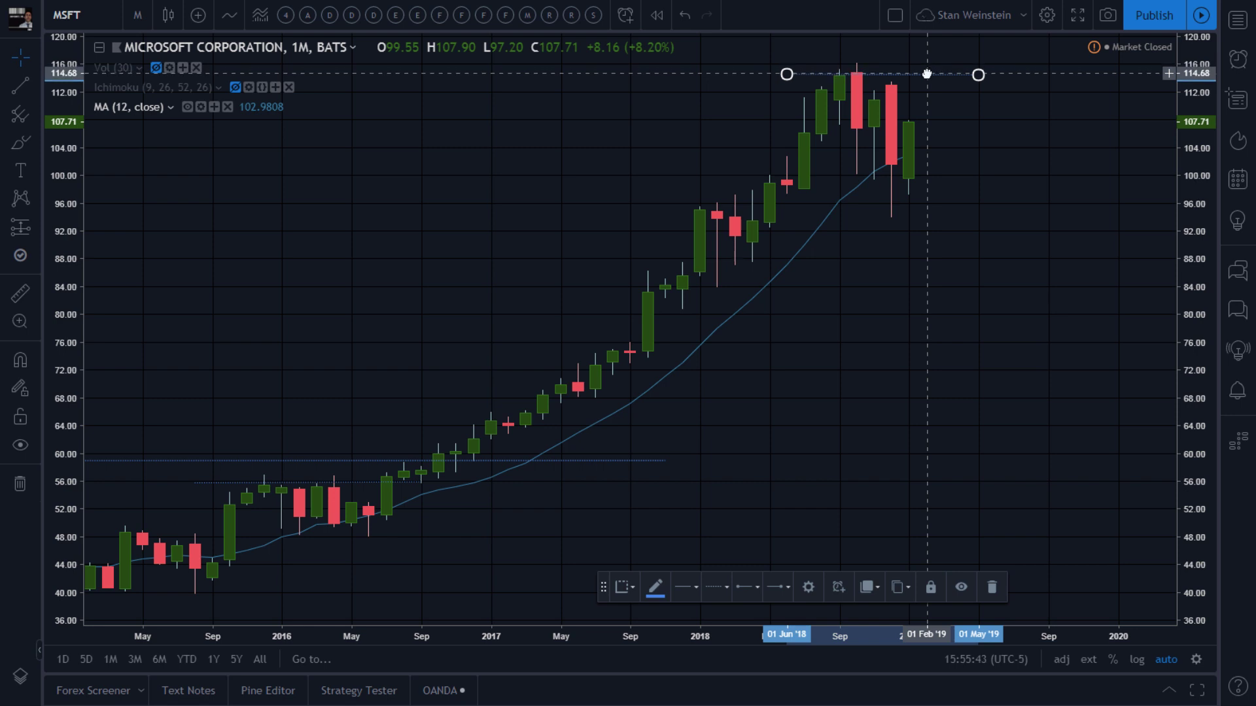
{"action": "left_click_drag", "start_coordinate": [935, 78], "coordinate": [934, 194]}
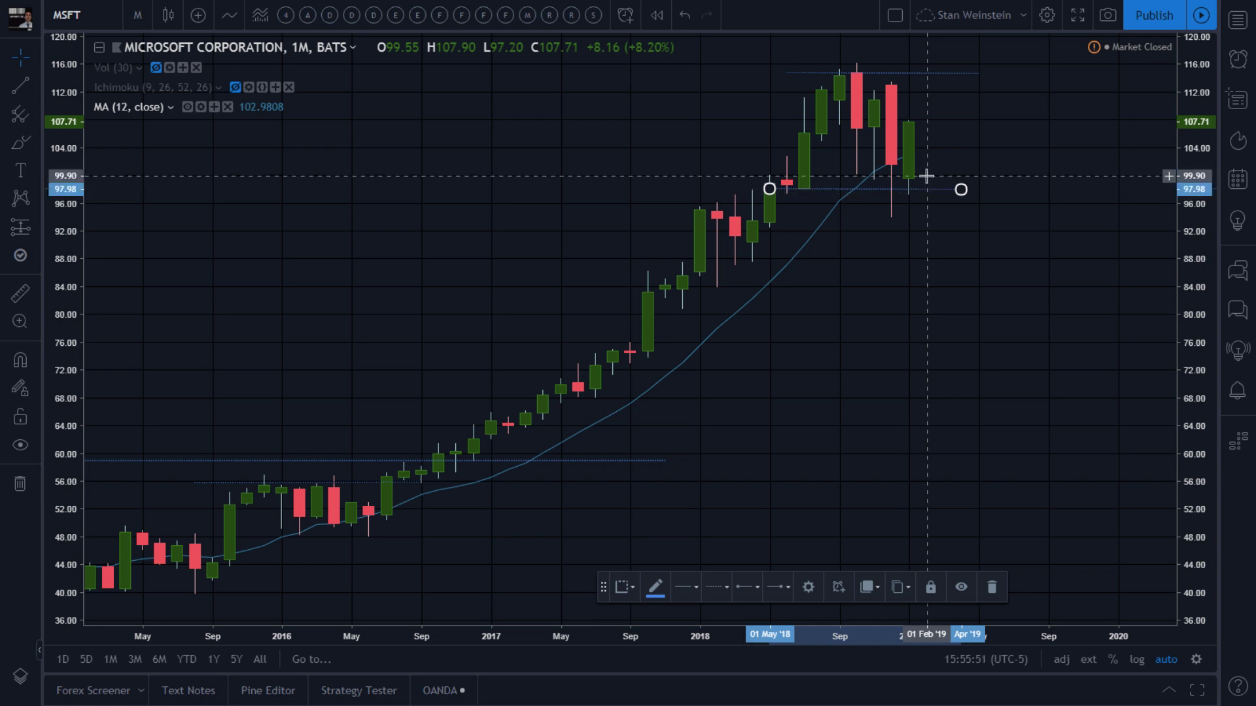
Remove the two older trend lines at about 59 and 56, keeping the two around the recent range.
{"action": "scroll", "coordinate": [497, 405], "scroll_direction": "down", "scroll_amount": 2}
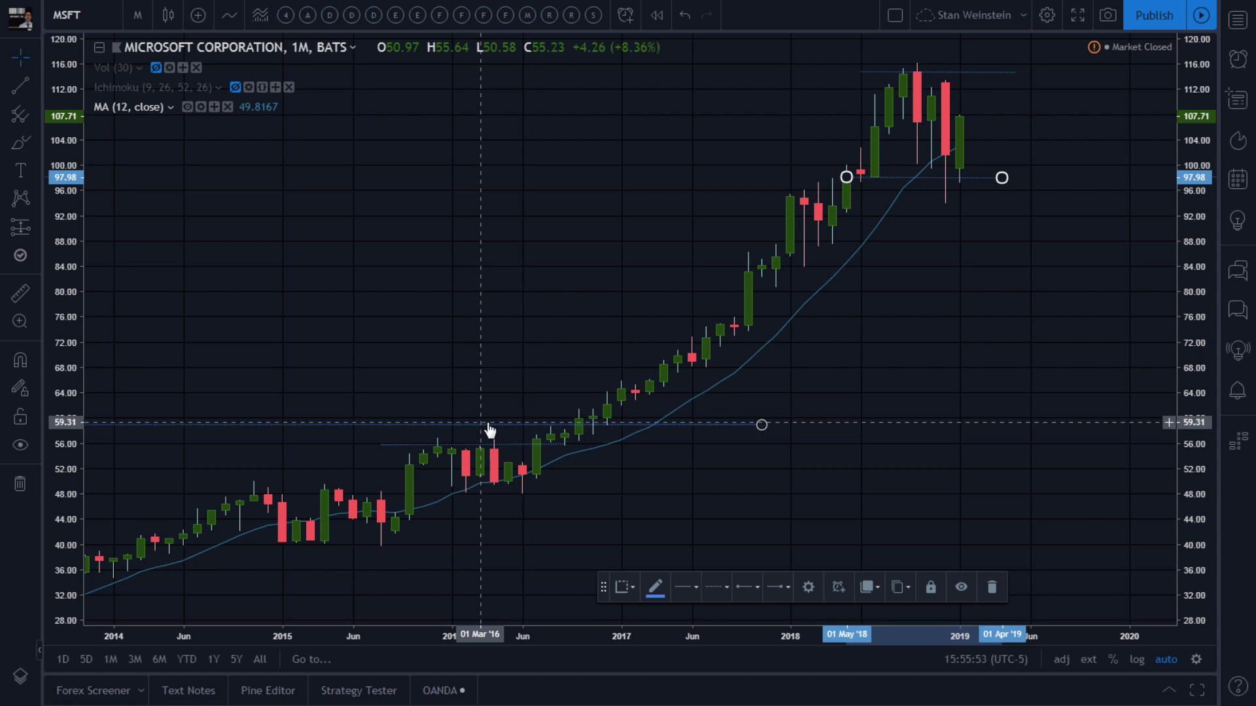
{"action": "right_click", "coordinate": [489, 424]}
{"action": "left_click", "coordinate": [604, 647]}
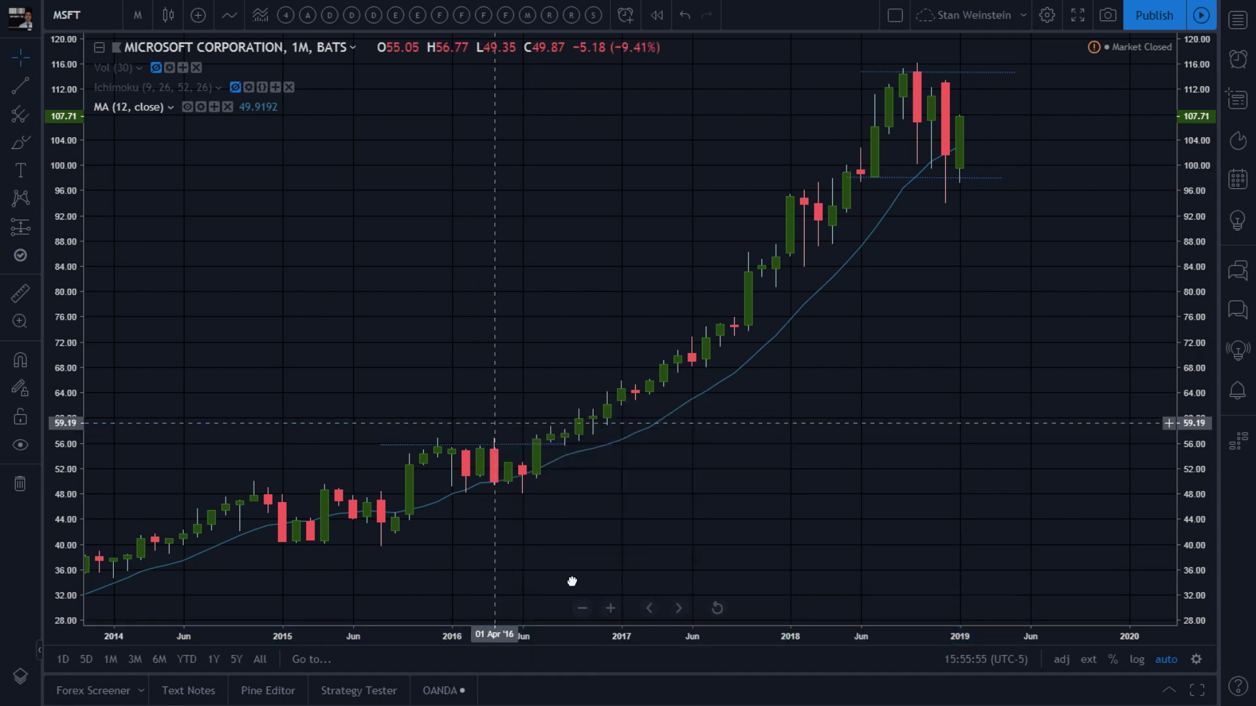
{"action": "left_click", "coordinate": [512, 443]}
{"action": "right_click", "coordinate": [511, 444]}
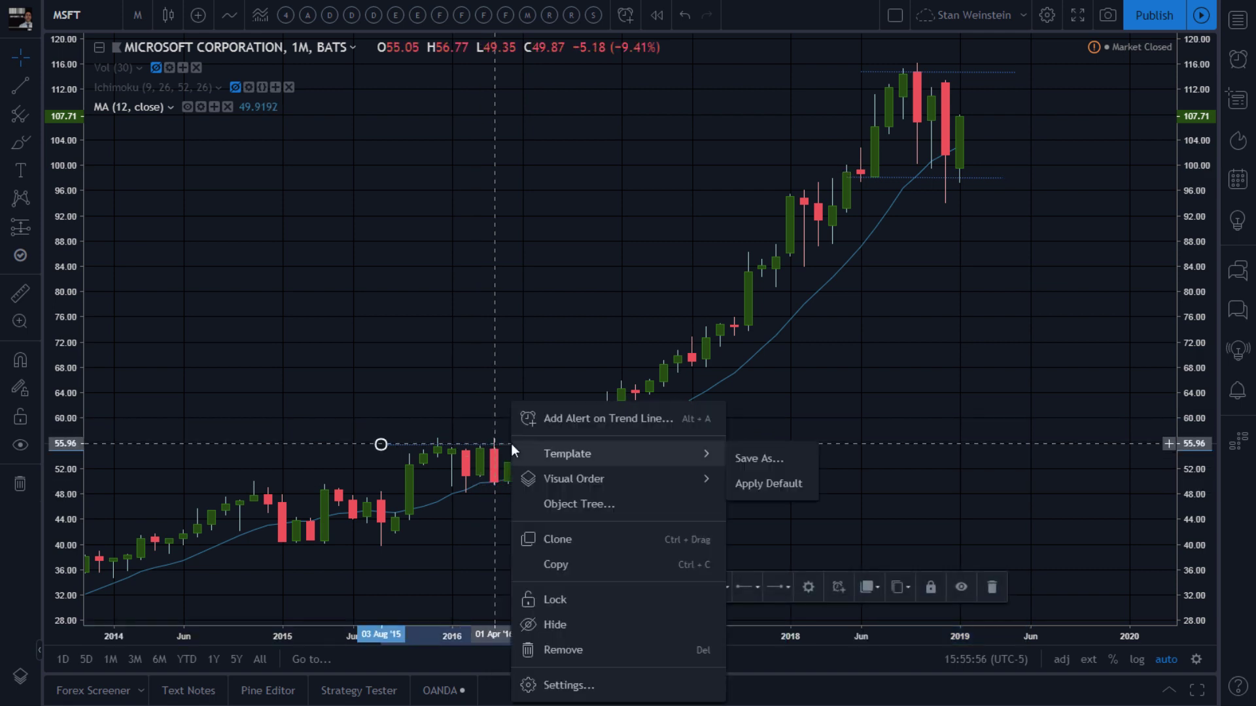
{"action": "left_click", "coordinate": [601, 652]}
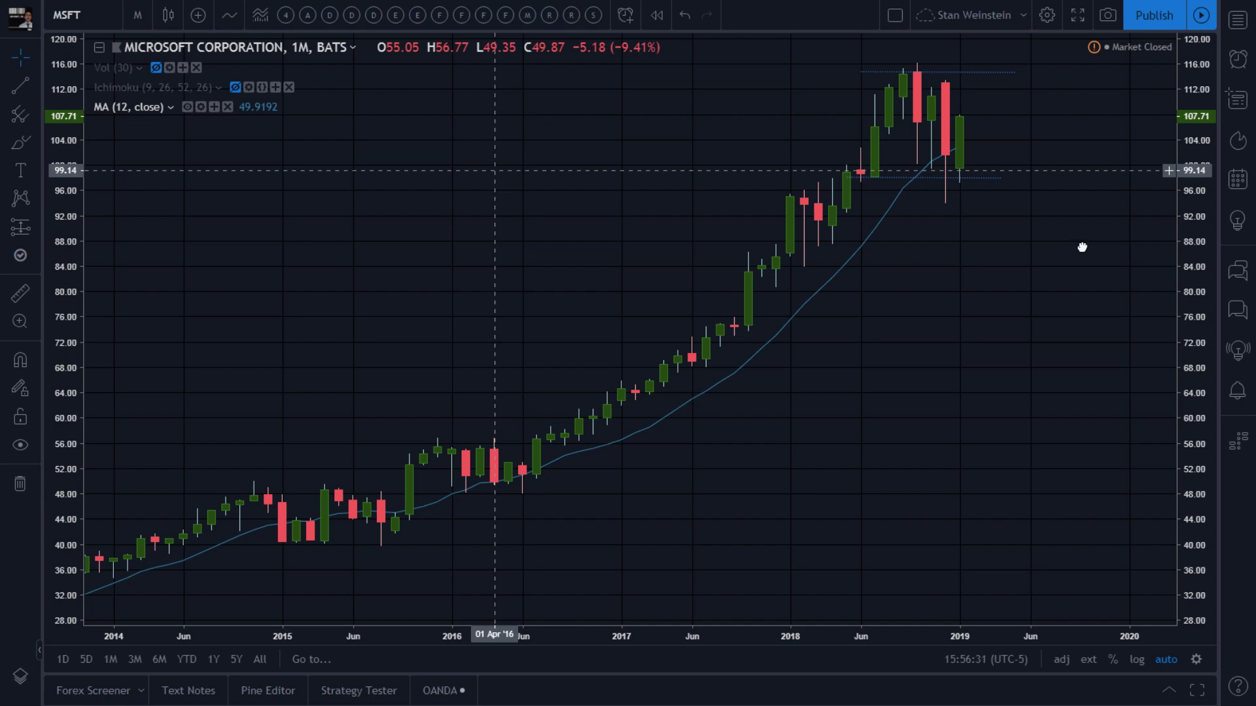
Fine-tune the lower trend line under the recent range so that it sits at about 97.89.
{"action": "right_click", "coordinate": [1192, 264]}
{"action": "right_click", "coordinate": [1011, 283]}
{"action": "scroll", "coordinate": [963, 320], "scroll_direction": "left", "scroll_amount": 5}
{"action": "left_click_drag", "start_coordinate": [929, 325], "coordinate": [434, 322]}
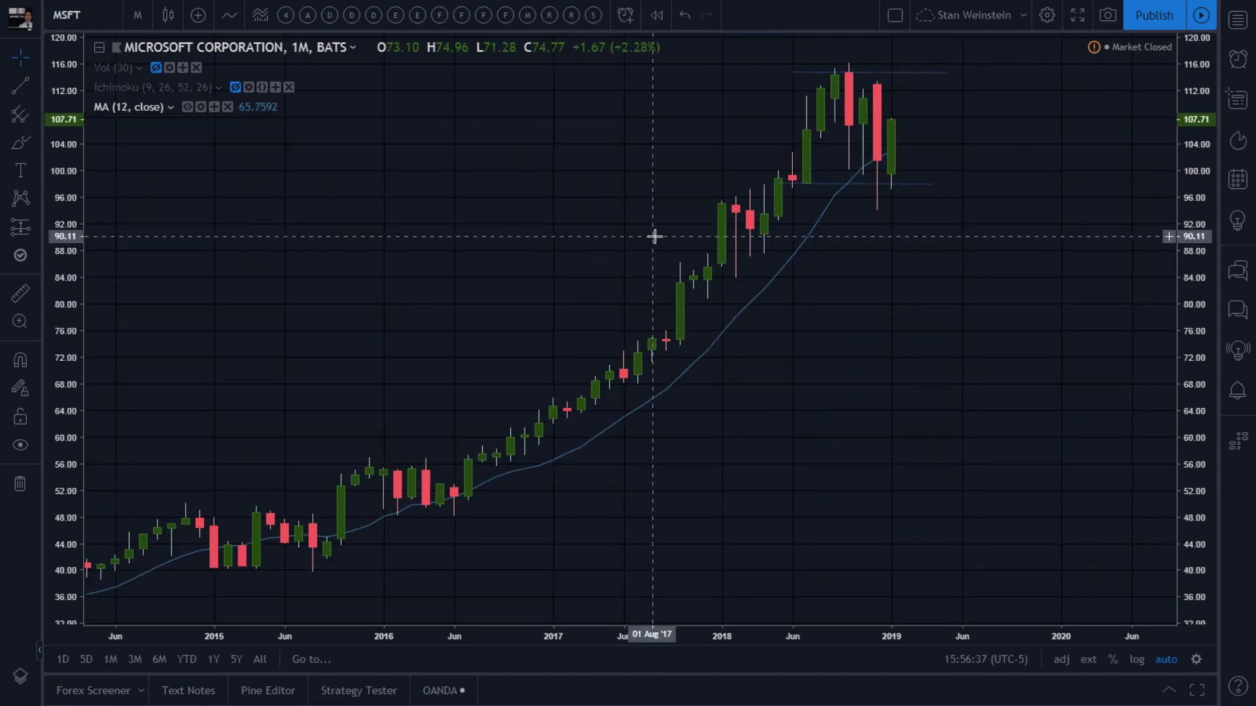
{"action": "left_click", "coordinate": [934, 189]}
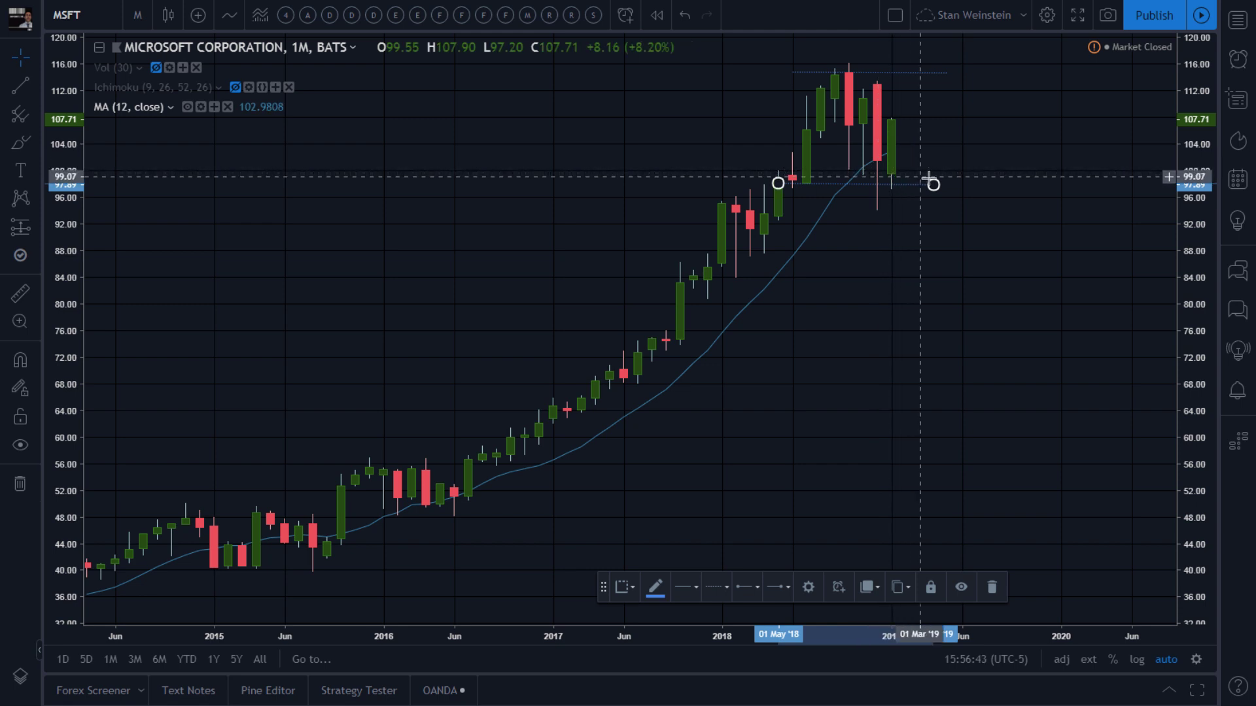
{"action": "left_click_drag", "start_coordinate": [934, 185], "coordinate": [934, 183]}
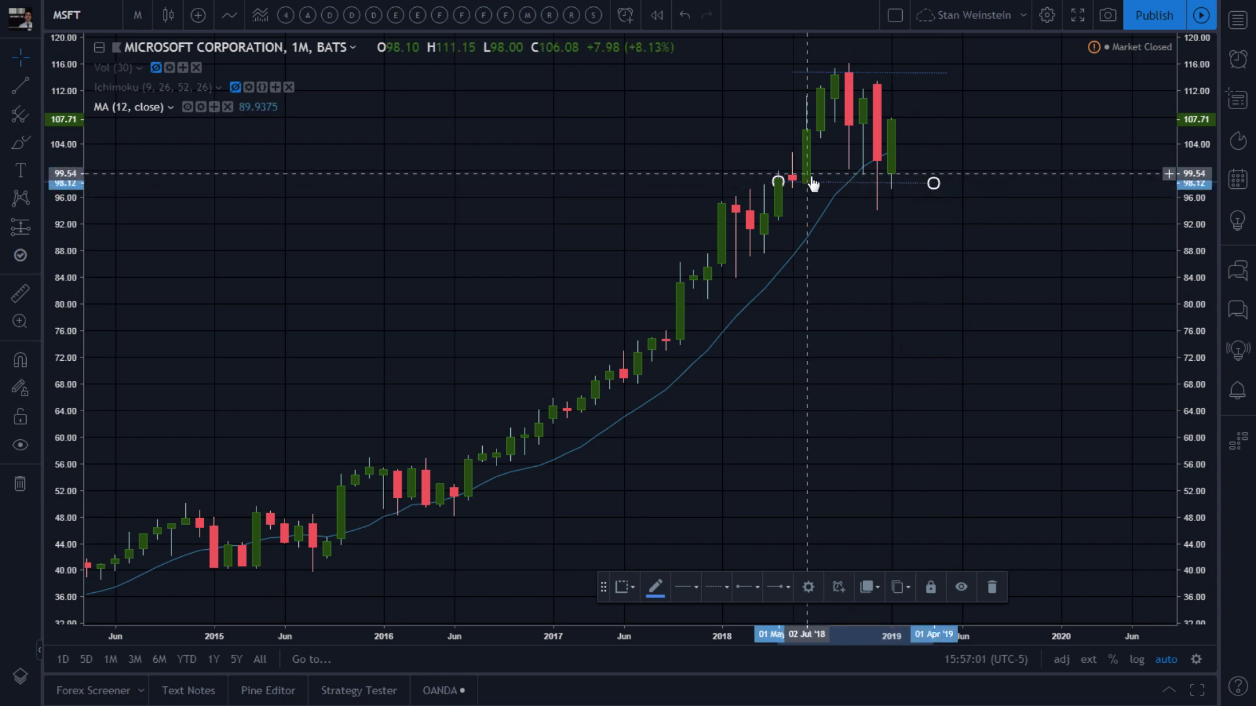
{"action": "left_click_drag", "start_coordinate": [821, 181], "coordinate": [822, 183]}
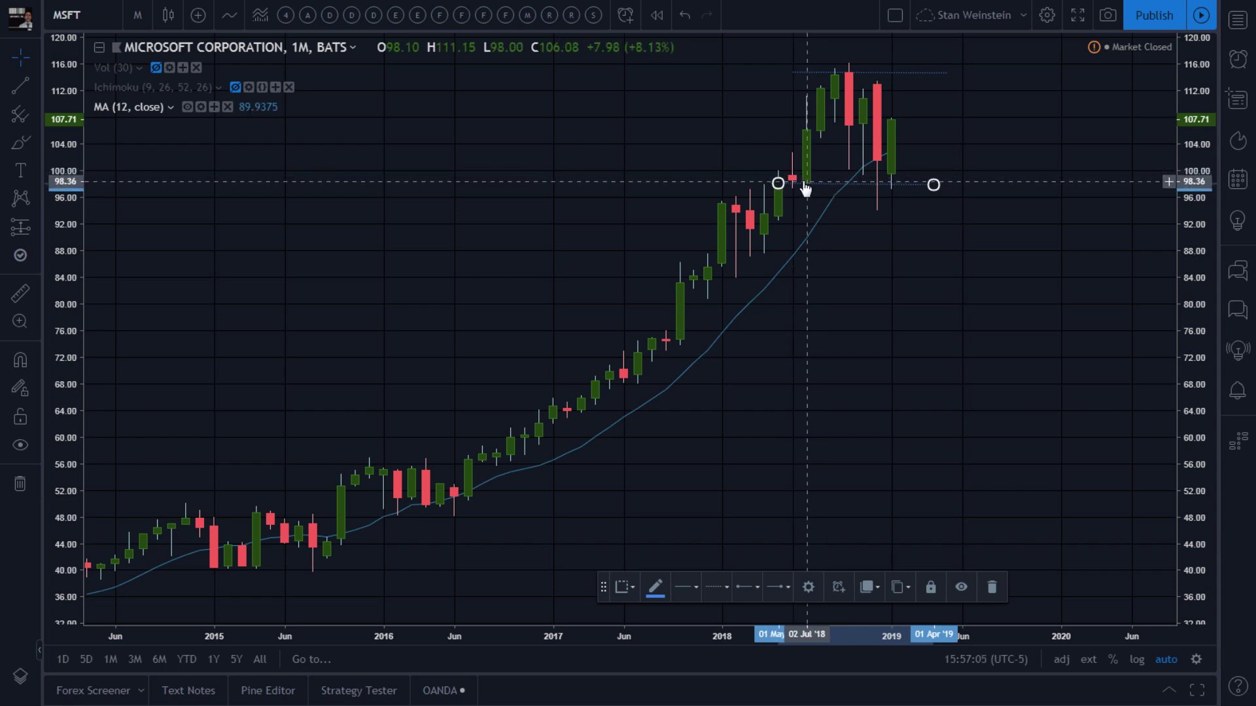
{"action": "left_click", "coordinate": [880, 79]}
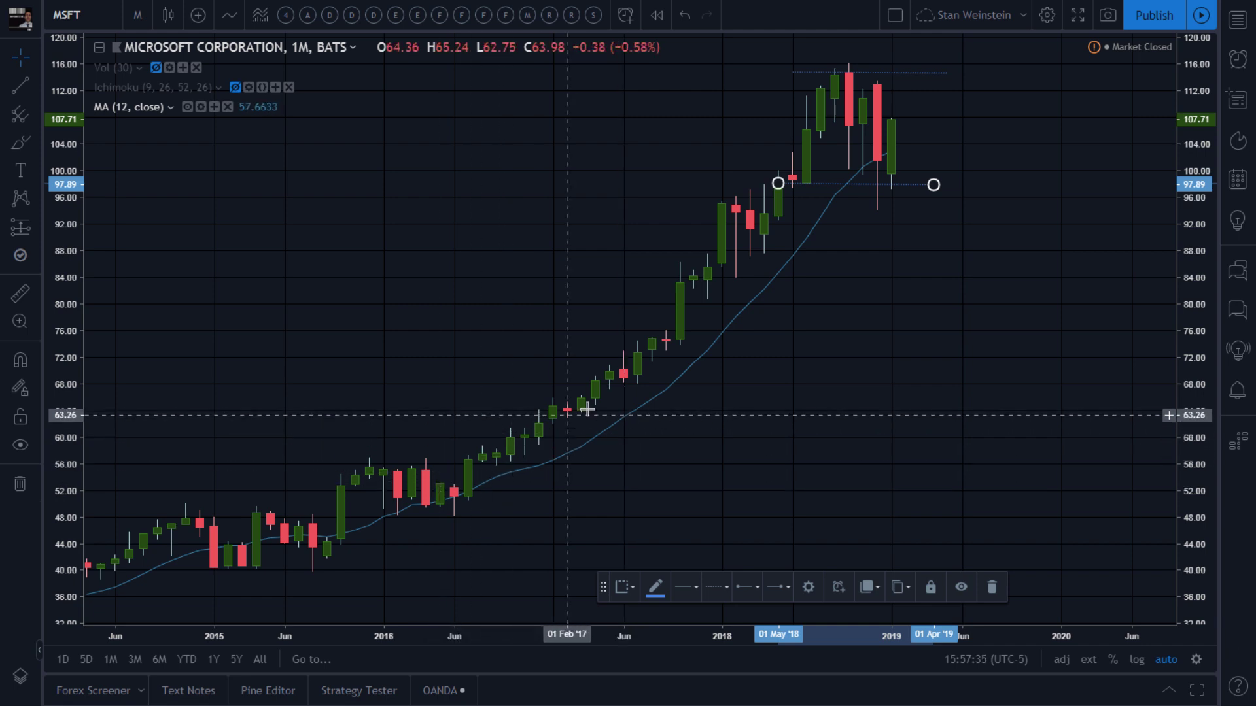
Switch to the weekly setup with volume, Ichimoku, 30-period MA and MRS Trend, keeping the drawing toolbar clear below the chart.
{"action": "left_click_drag", "start_coordinate": [605, 580], "coordinate": [603, 660]}
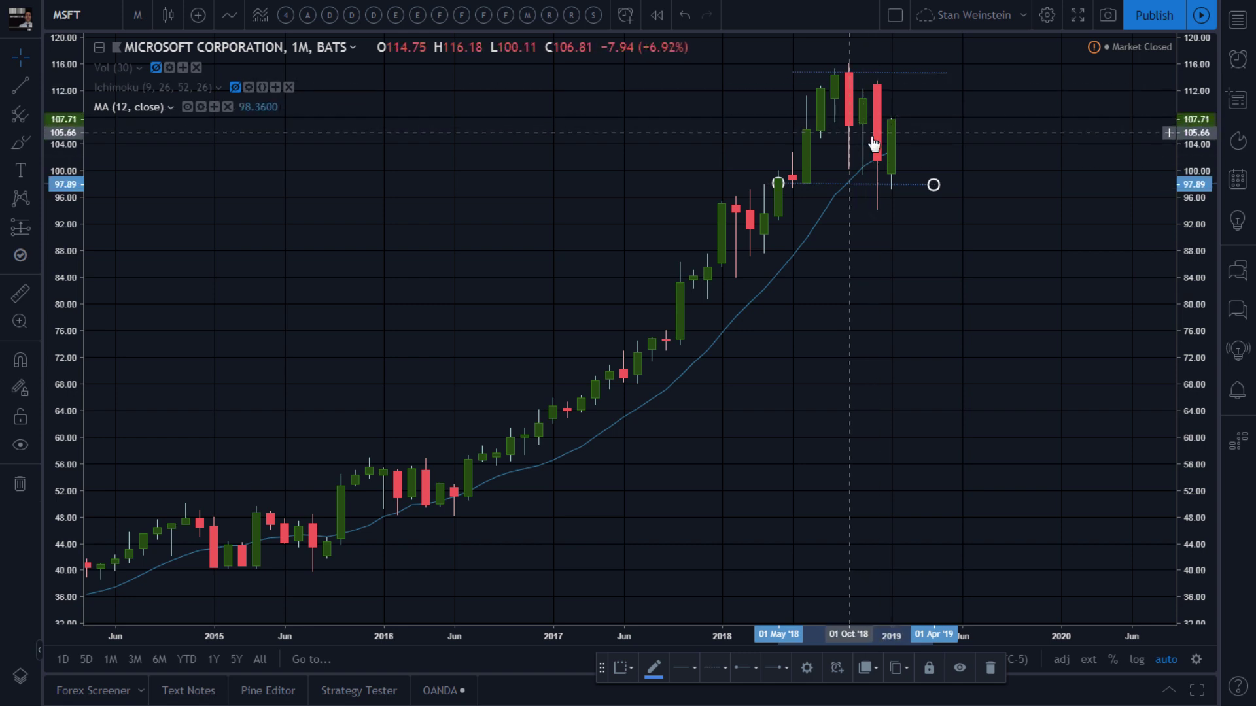
{"action": "left_click", "coordinate": [594, 14]}
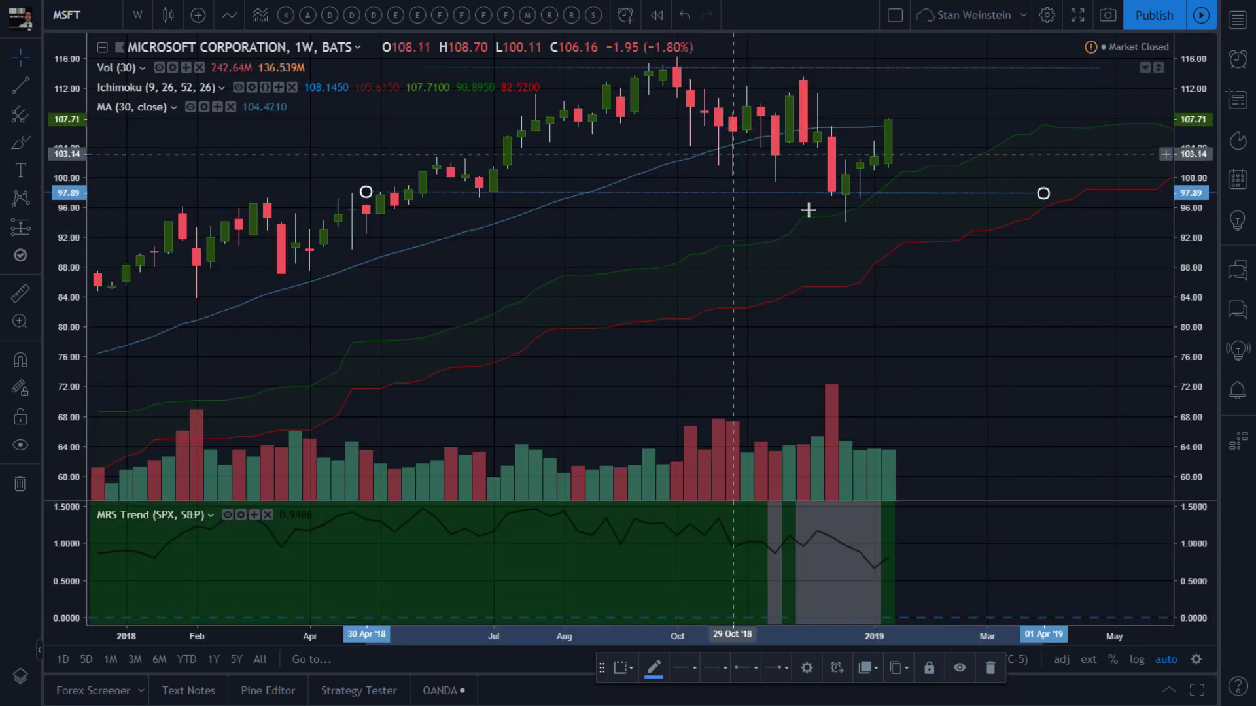
{"action": "left_click_drag", "start_coordinate": [599, 670], "coordinate": [598, 692]}
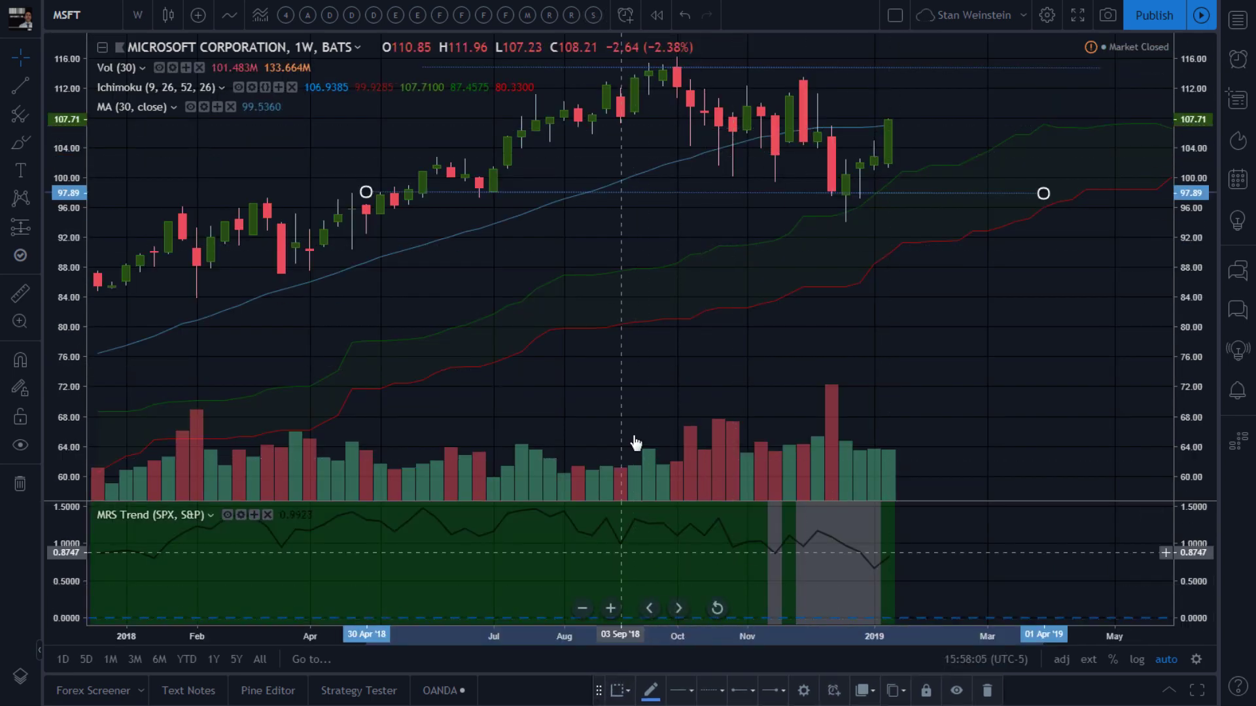
Paste an arrow over the MRS Trend line, stretching it from about 0.95 in August 2016 to about 1.82 in late October 2018.
{"action": "scroll", "coordinate": [722, 303], "scroll_direction": "down", "scroll_amount": 4}
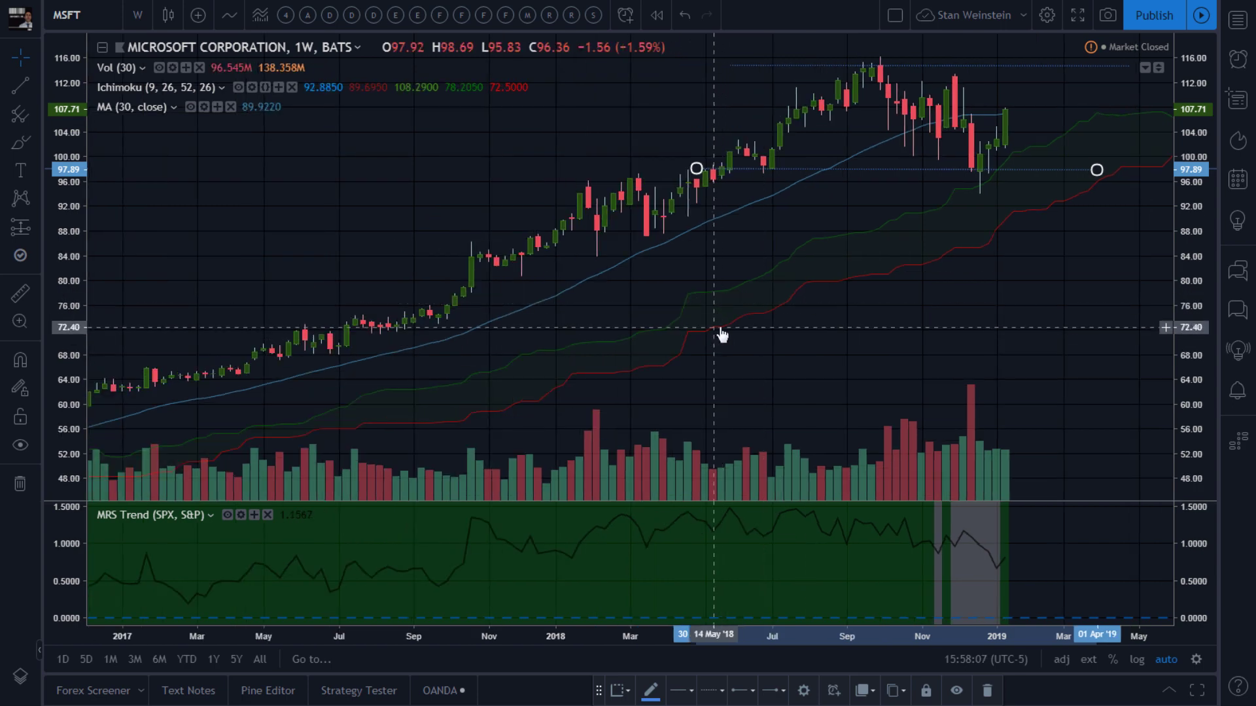
{"action": "scroll", "coordinate": [718, 333], "scroll_direction": "down", "scroll_amount": 3}
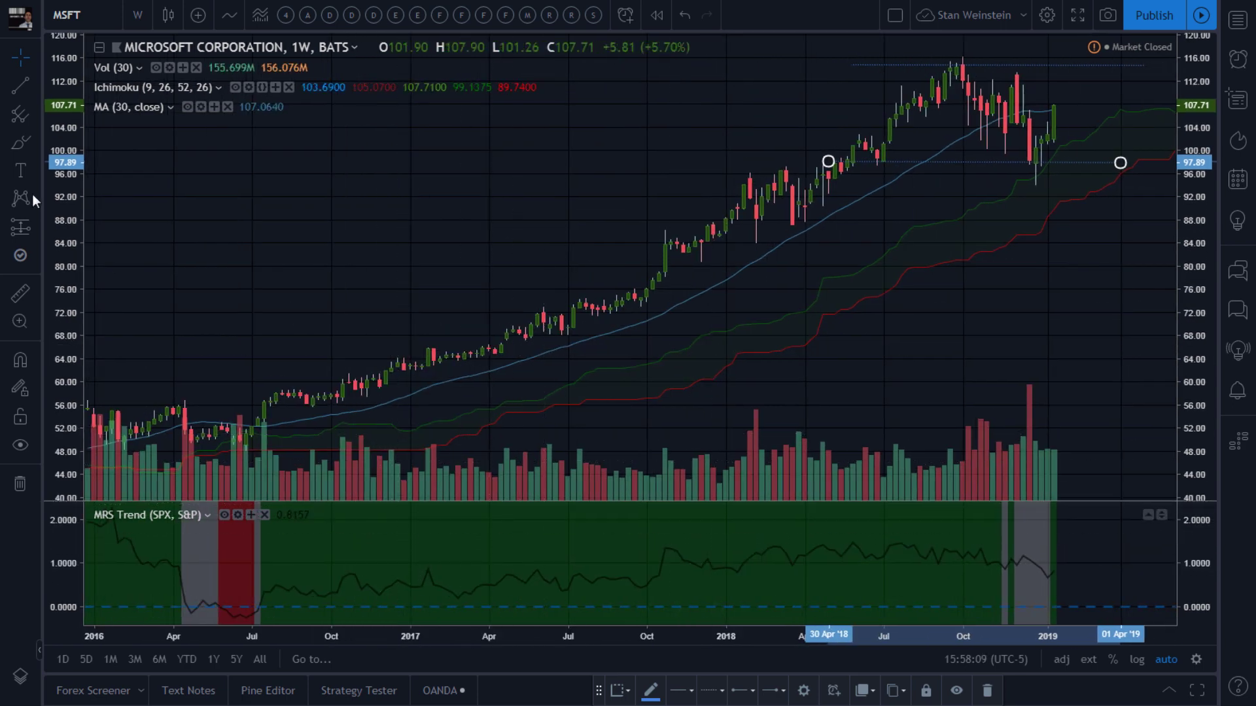
{"action": "right_click", "coordinate": [338, 531]}
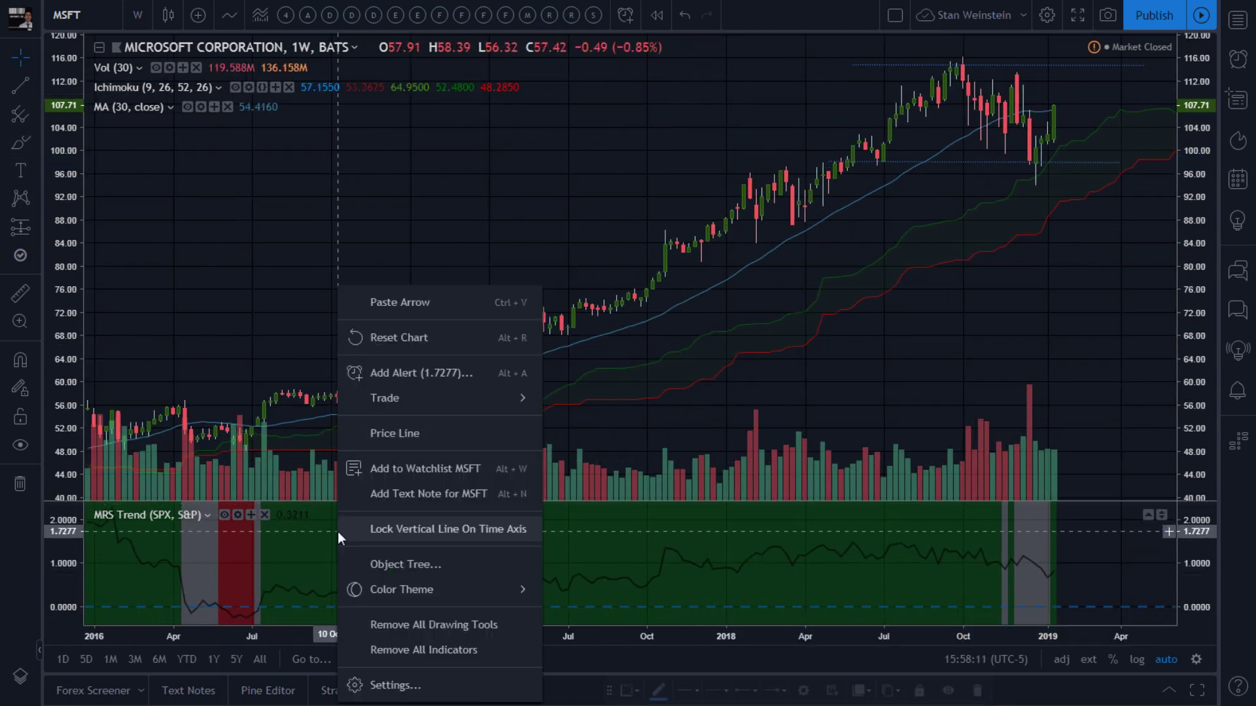
{"action": "key", "text": "Escape"}
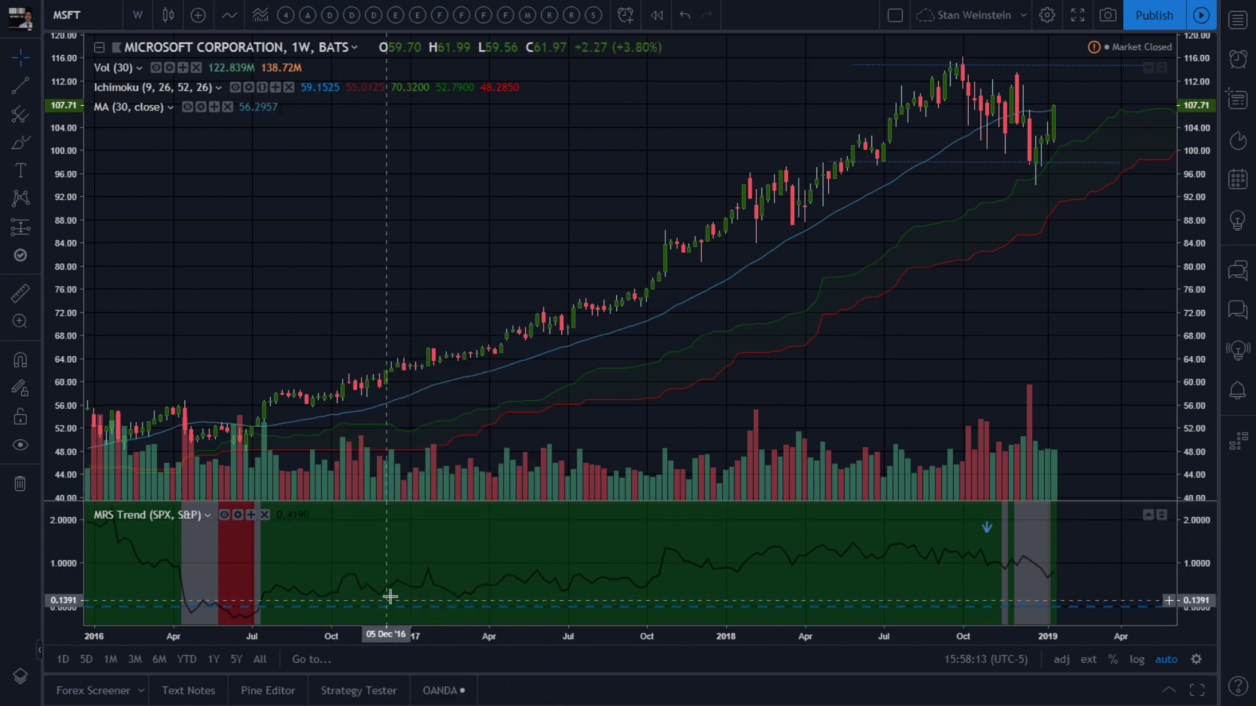
{"action": "mouse_move", "coordinate": [985, 528]}
{"action": "left_mouse_down"}
{"action": "mouse_move", "coordinate": [412, 580]}
{"action": "mouse_move", "coordinate": [293, 564]}
{"action": "left_mouse_up"}
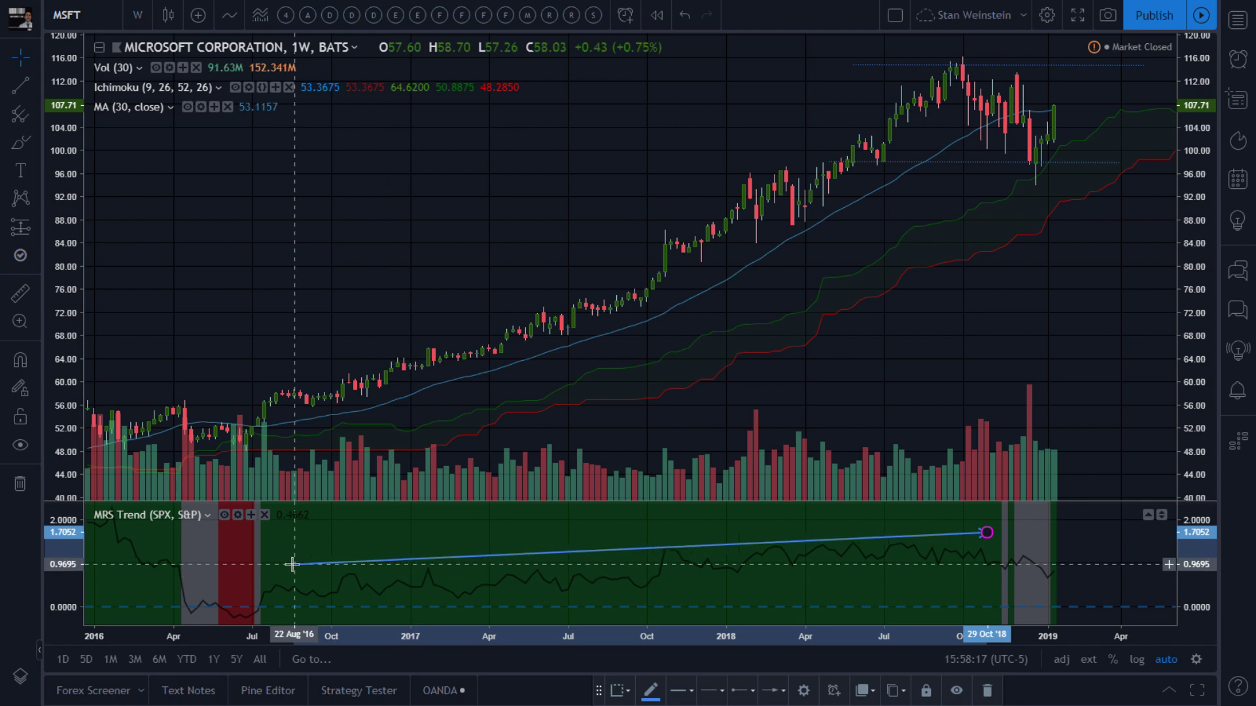
{"action": "left_click_drag", "start_coordinate": [986, 533], "coordinate": [986, 527]}
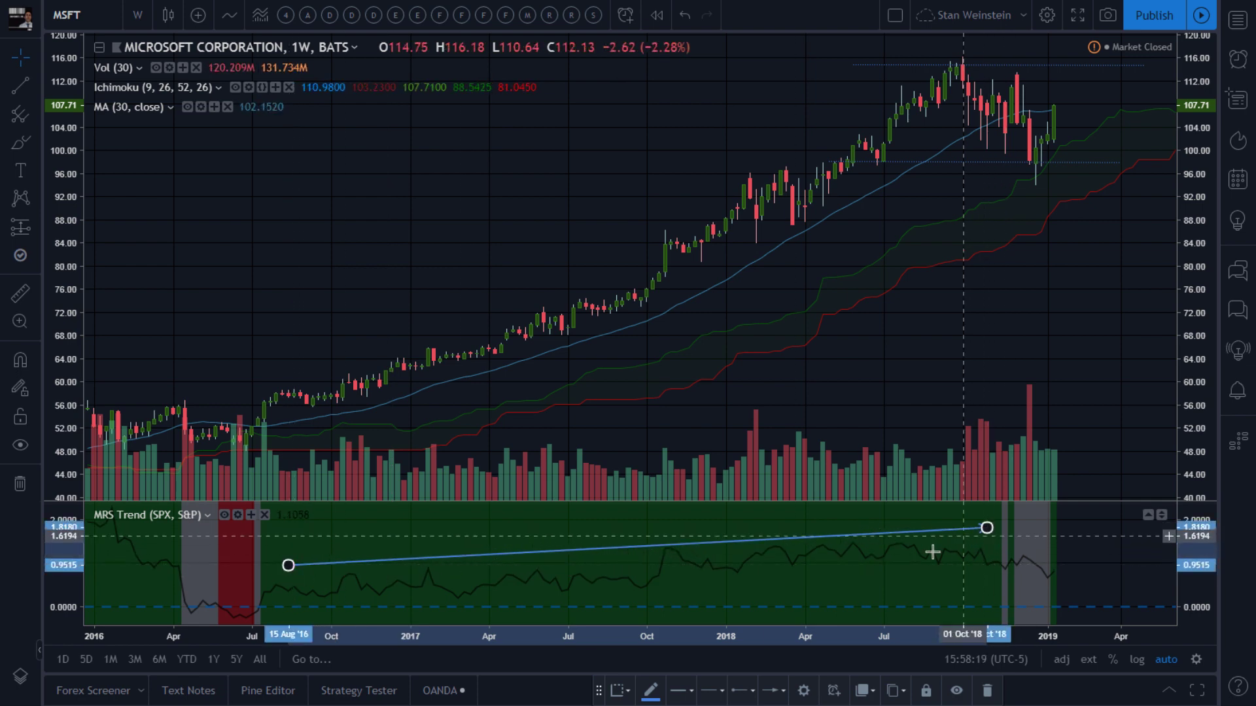
Draw a trend line across the 2015–2016 highs at about 56, from 12 October 2015 to 29 August 2016.
{"action": "scroll", "coordinate": [759, 575], "scroll_direction": "down", "scroll_amount": 3}
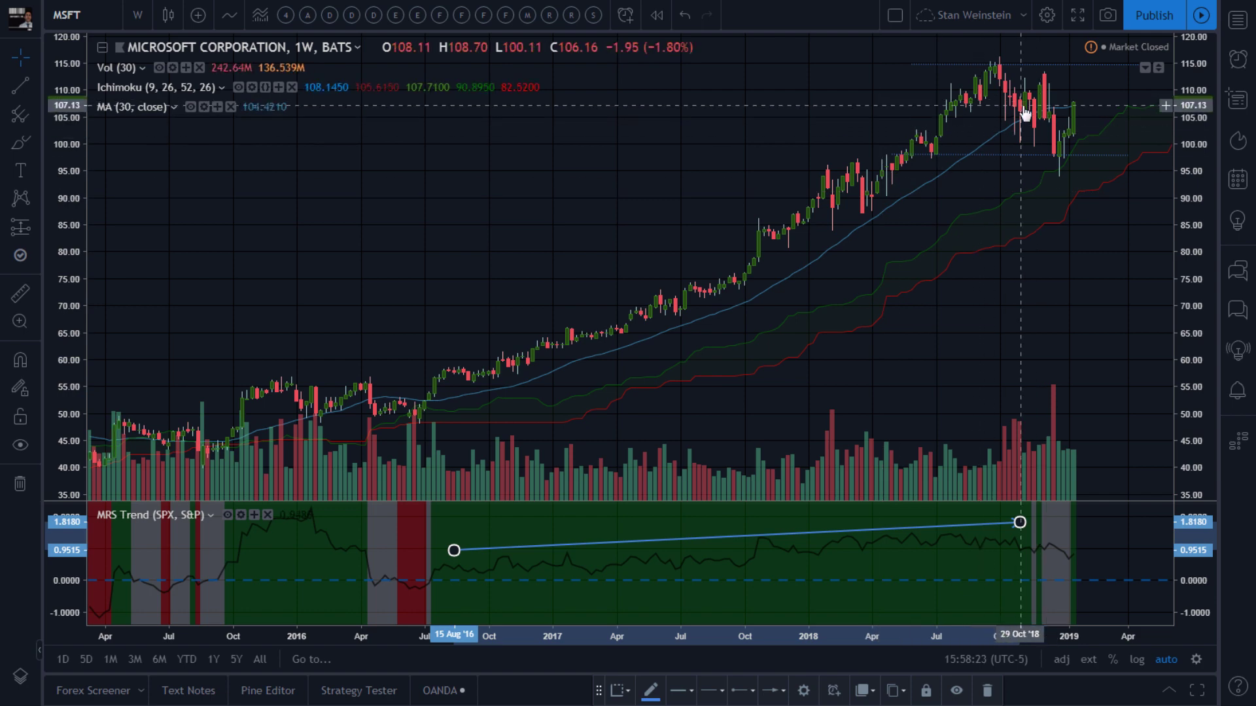
{"action": "left_click", "coordinate": [23, 92]}
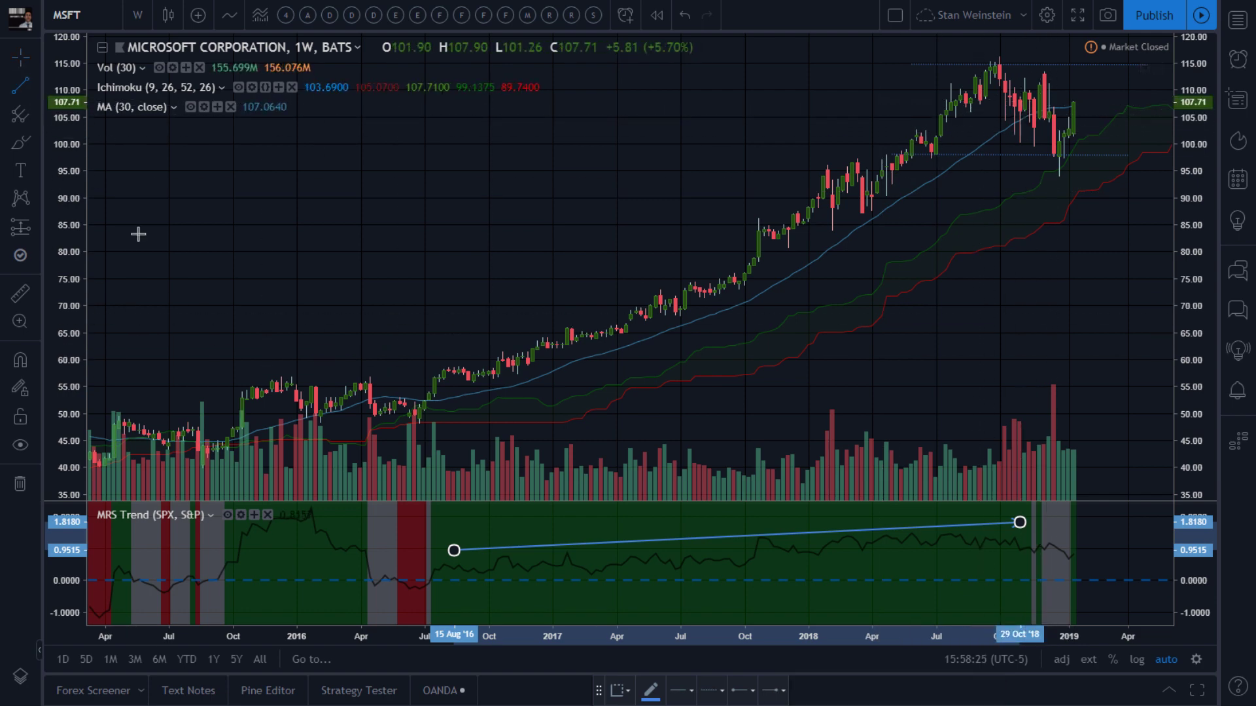
{"action": "left_click", "coordinate": [237, 381]}
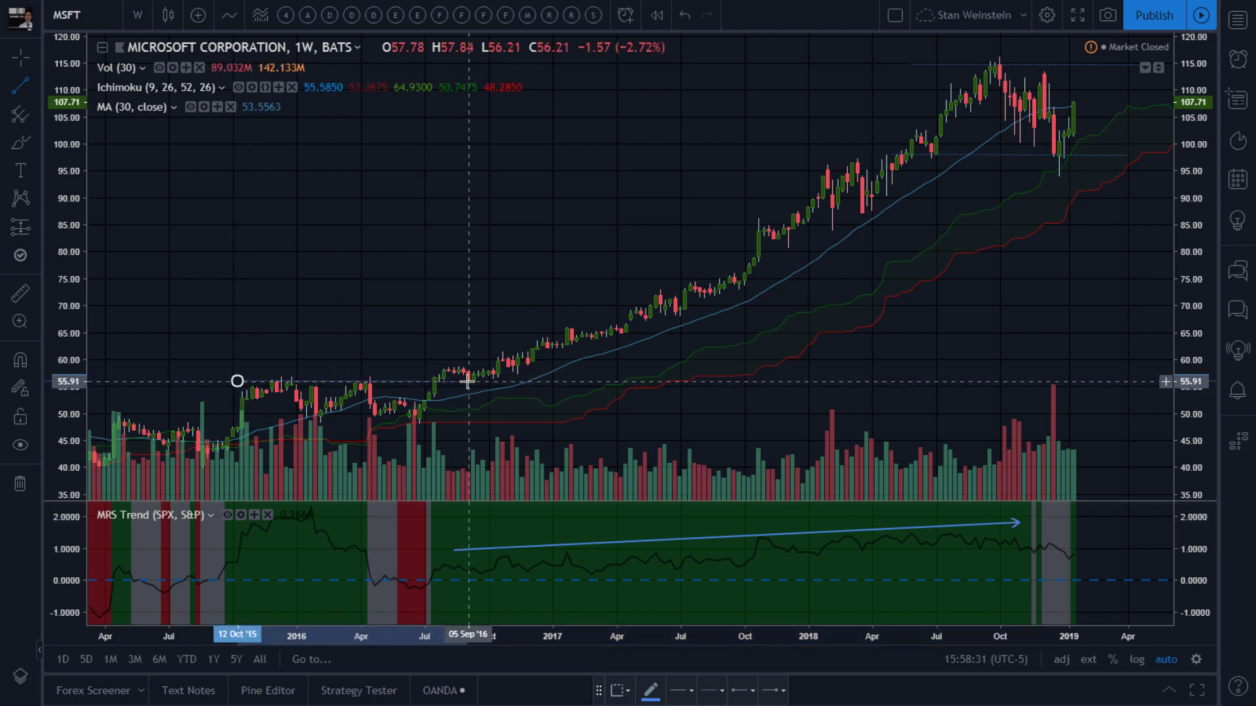
{"action": "left_click", "coordinate": [464, 382]}
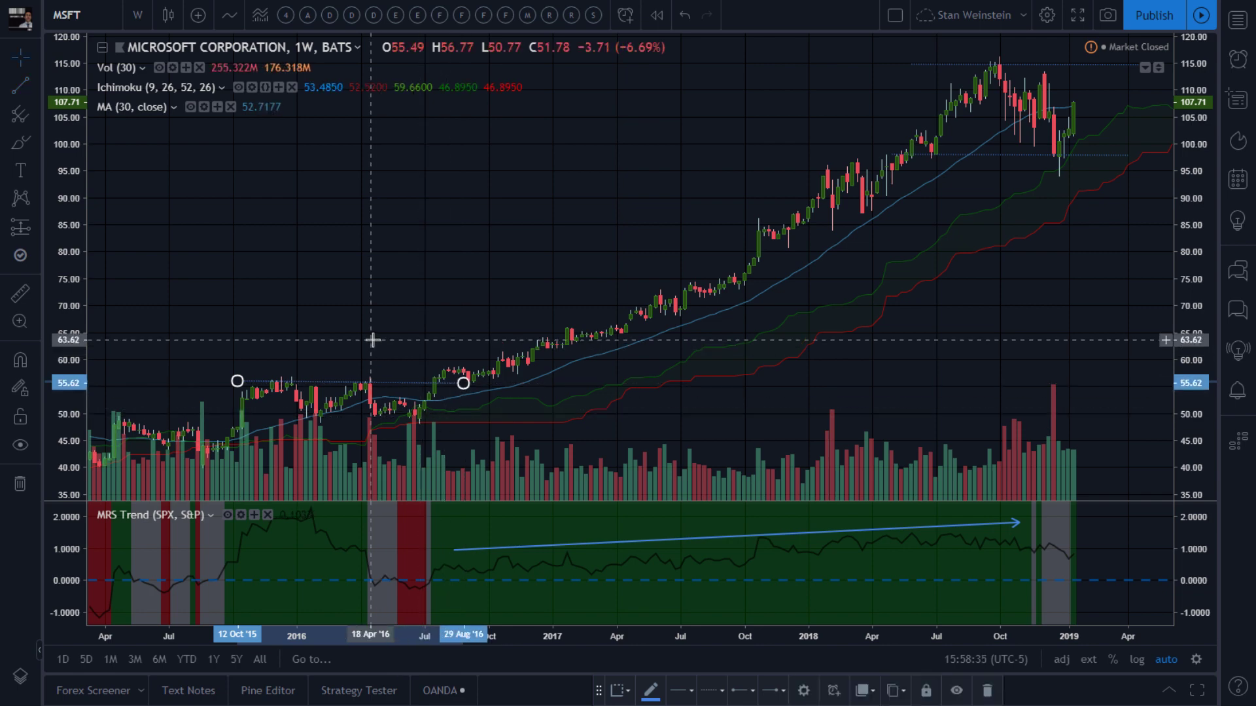
Paste an arrow and place it so that it points down at the July 2016 breakout week's volume bar.
{"action": "scroll", "coordinate": [346, 327], "scroll_direction": "up", "scroll_amount": 5}
{"action": "right_click", "coordinate": [319, 285]}
{"action": "left_click_drag", "start_coordinate": [190, 280], "coordinate": [829, 255]}
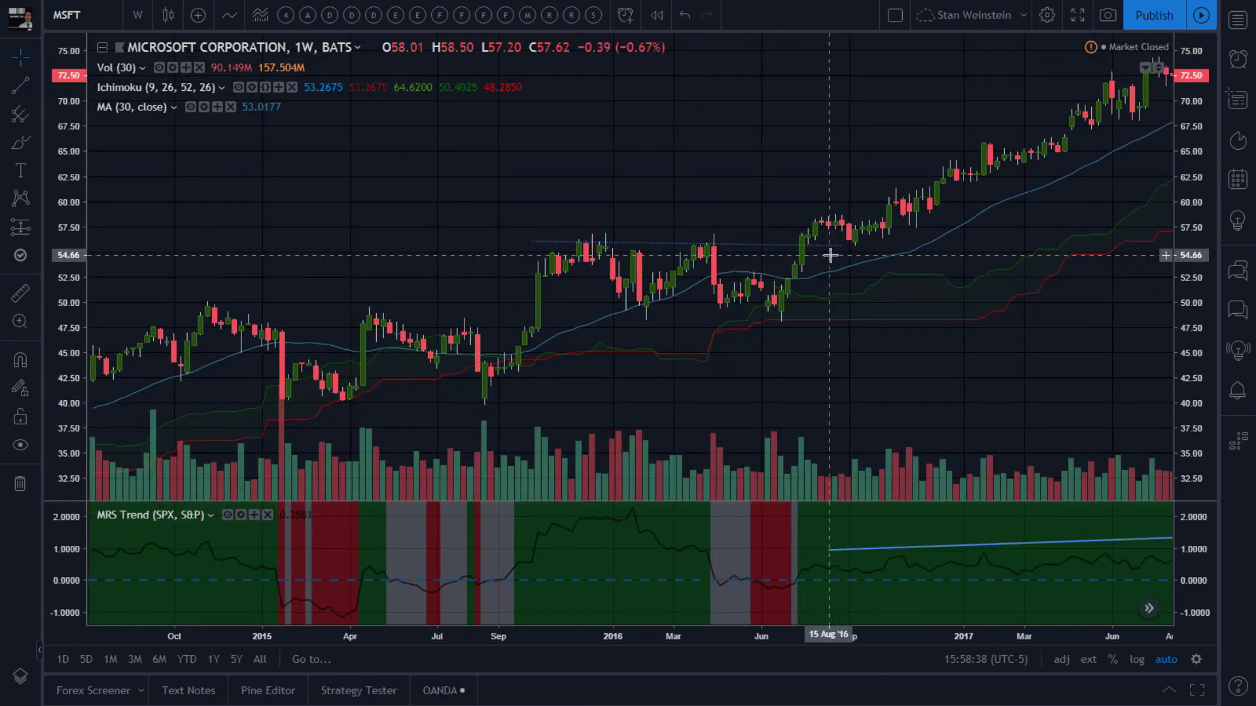
{"action": "right_click", "coordinate": [800, 396]}
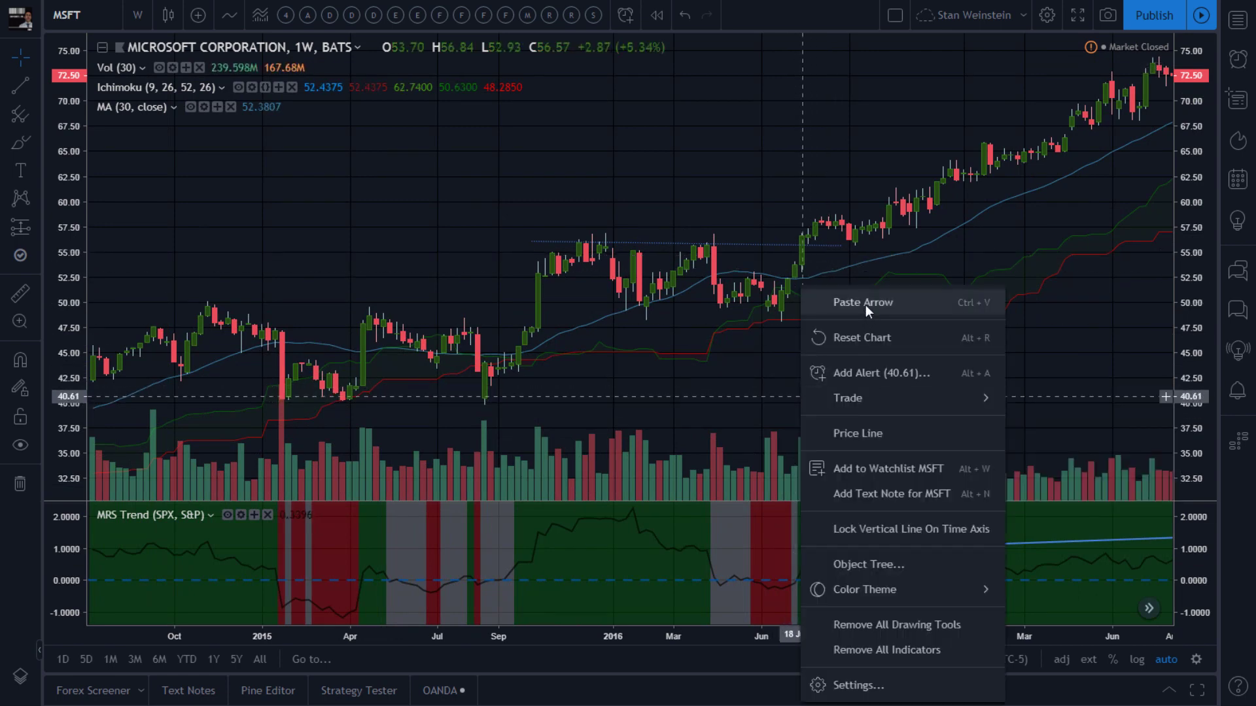
{"action": "left_click", "coordinate": [843, 304]}
{"action": "mouse_move", "coordinate": [983, 131]}
{"action": "left_mouse_down"}
{"action": "mouse_move", "coordinate": [751, 353]}
{"action": "mouse_move", "coordinate": [799, 406]}
{"action": "mouse_move", "coordinate": [848, 402]}
{"action": "left_mouse_up"}
{"action": "left_click", "coordinate": [833, 419]}
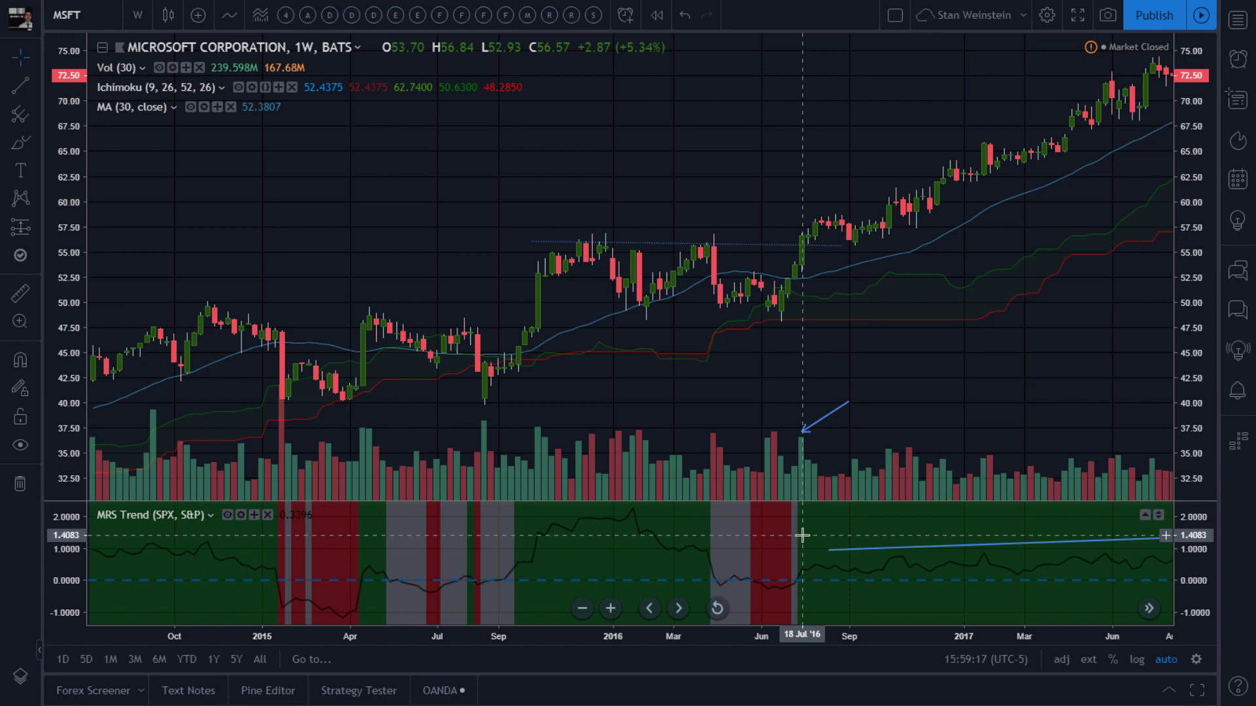
Level the trend line across the 2015–2016 highs by moving its August 2016 end to about 55.92.
{"action": "right_click", "coordinate": [829, 192]}
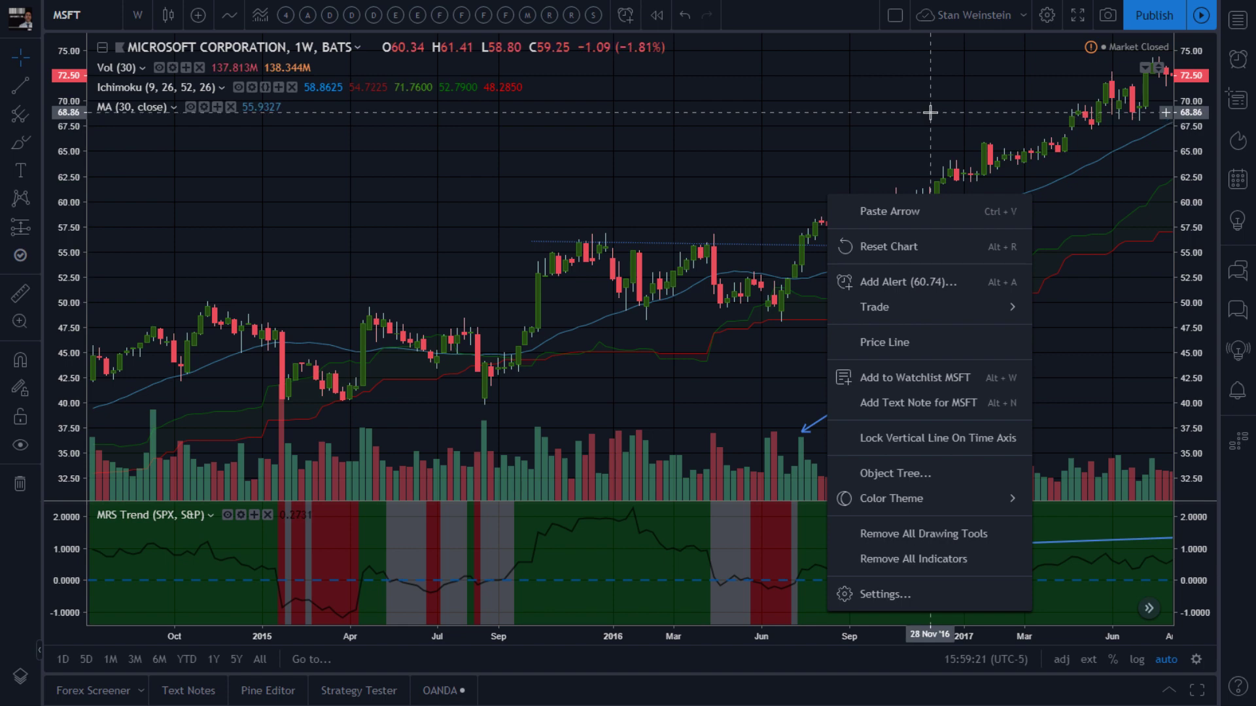
{"action": "left_click_drag", "start_coordinate": [930, 112], "coordinate": [708, 141]}
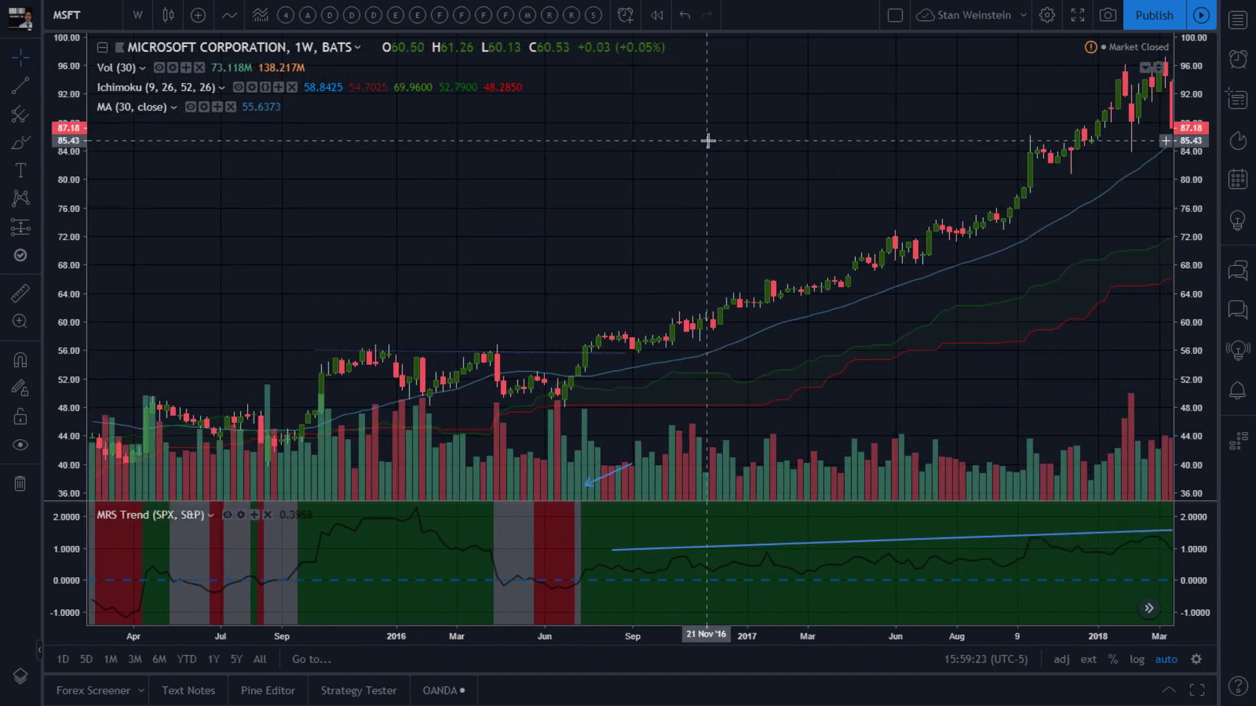
{"action": "left_click", "coordinate": [624, 353]}
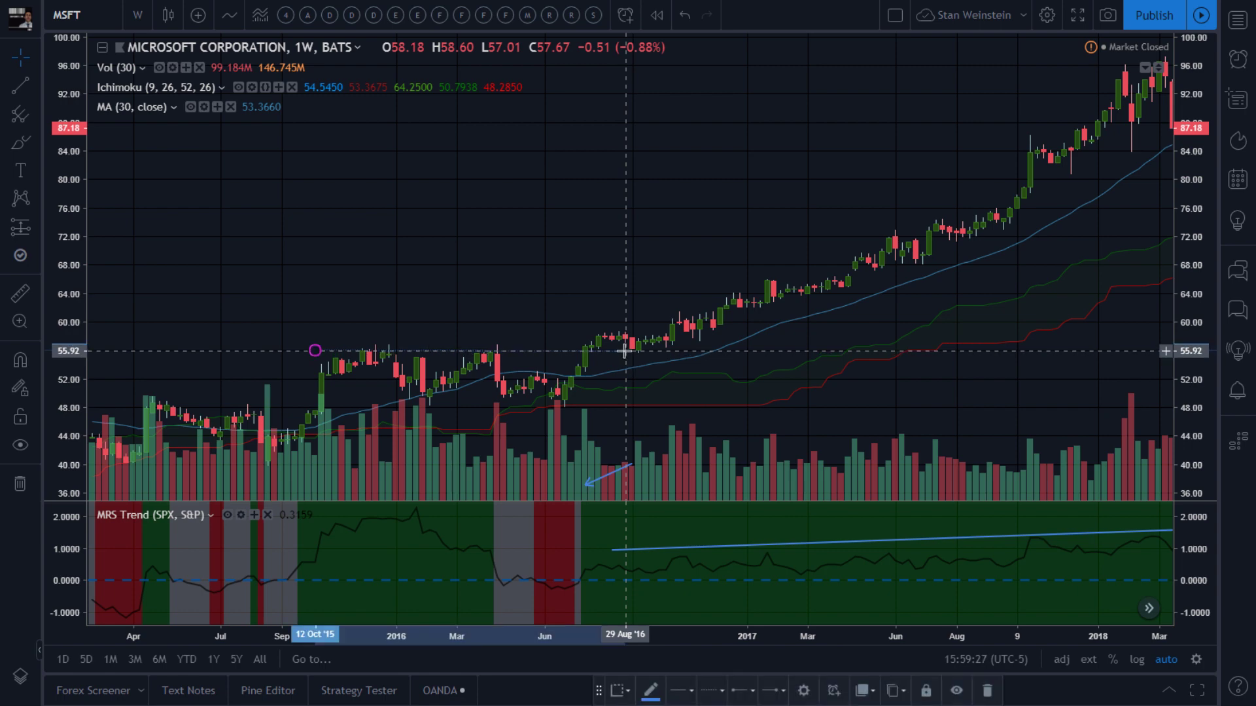
Paste another arrow and place it pointing at the high red volume bar of early 2018.
{"action": "mouse_move", "coordinate": [961, 117]}
{"action": "left_mouse_down"}
{"action": "mouse_move", "coordinate": [799, 145]}
{"action": "mouse_move", "coordinate": [724, 174]}
{"action": "left_mouse_up"}
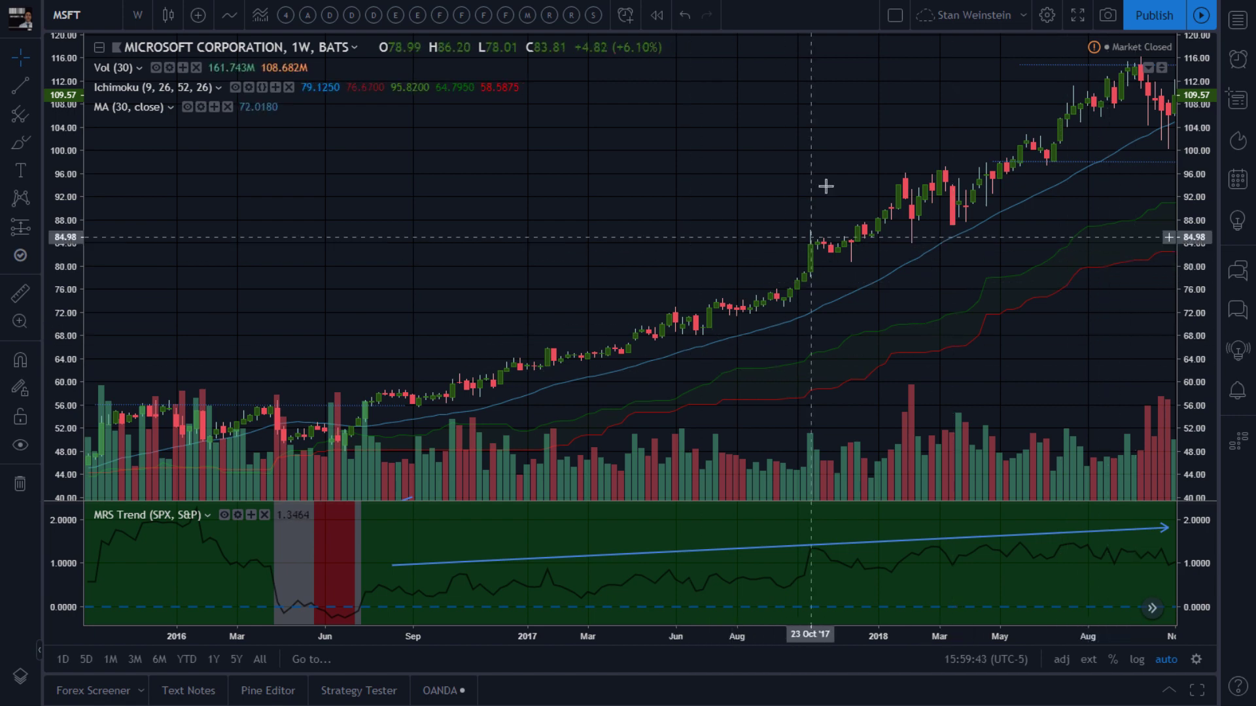
{"action": "left_click_drag", "start_coordinate": [824, 174], "coordinate": [660, 183]}
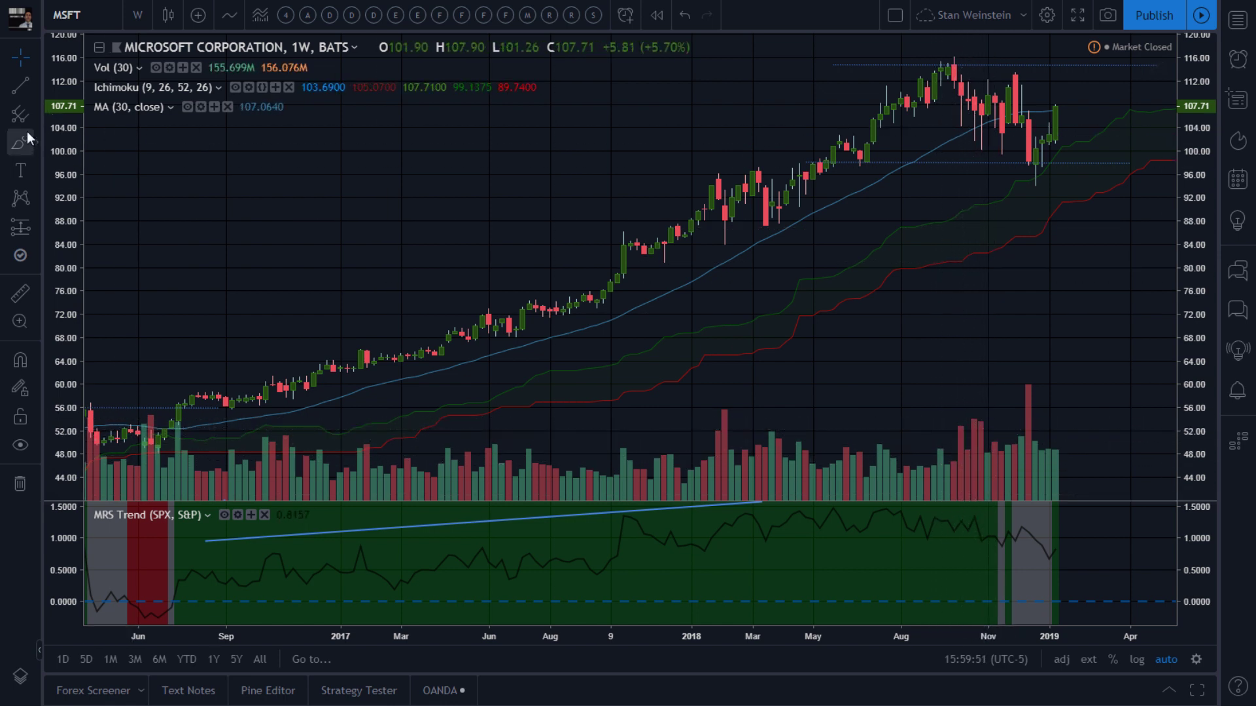
{"action": "right_click", "coordinate": [356, 212]}
{"action": "left_click", "coordinate": [406, 227]}
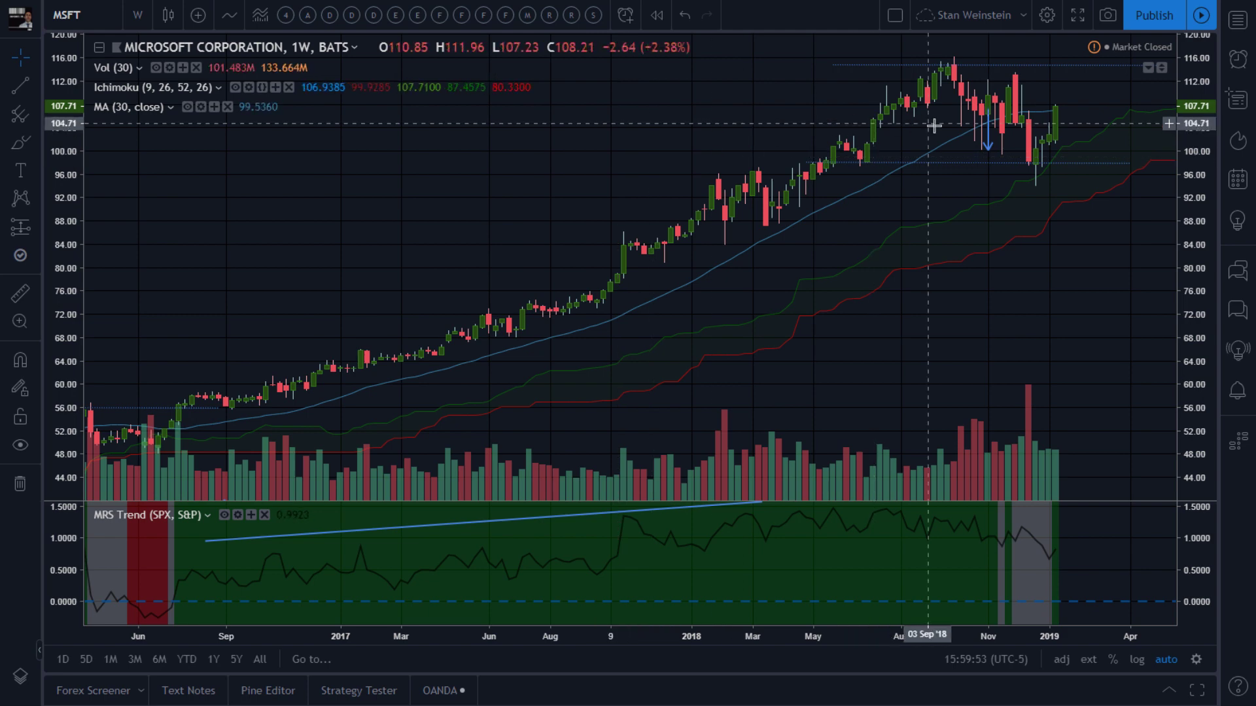
{"action": "mouse_move", "coordinate": [992, 141]}
{"action": "left_mouse_down"}
{"action": "mouse_move", "coordinate": [691, 386]}
{"action": "mouse_move", "coordinate": [721, 399]}
{"action": "mouse_move", "coordinate": [651, 406]}
{"action": "mouse_move", "coordinate": [693, 419]}
{"action": "left_mouse_up"}
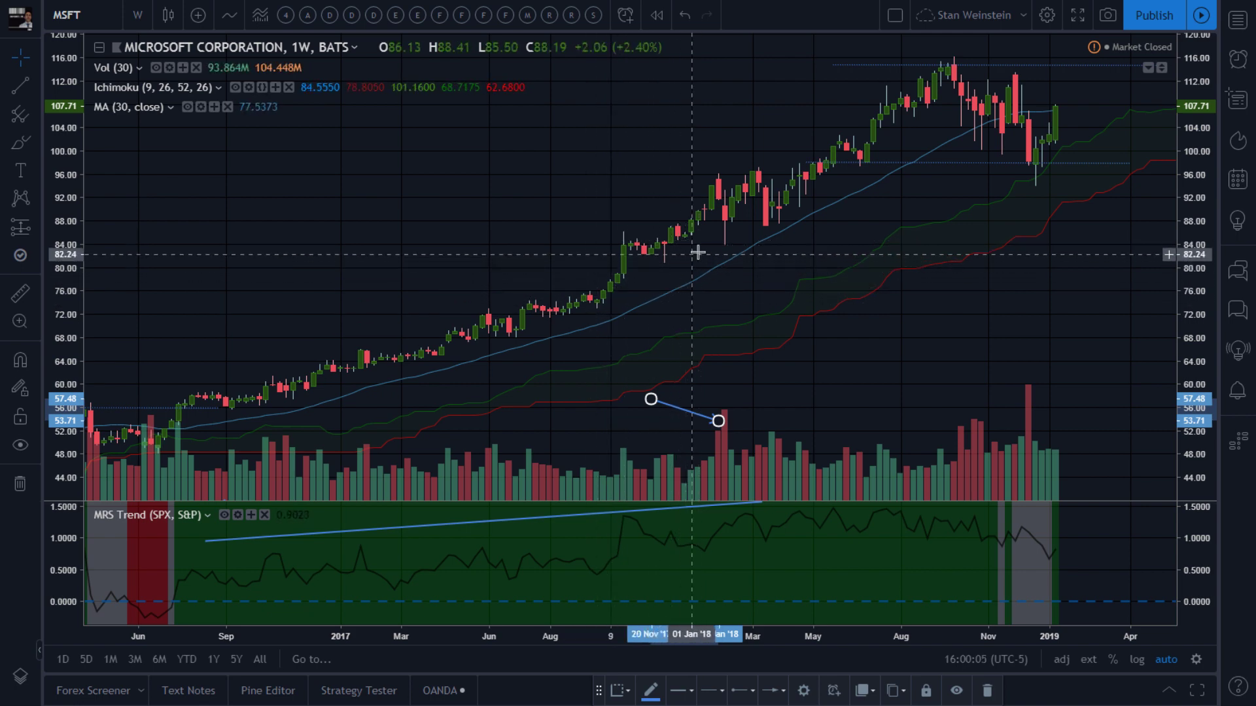
{"action": "left_click", "coordinate": [723, 393]}
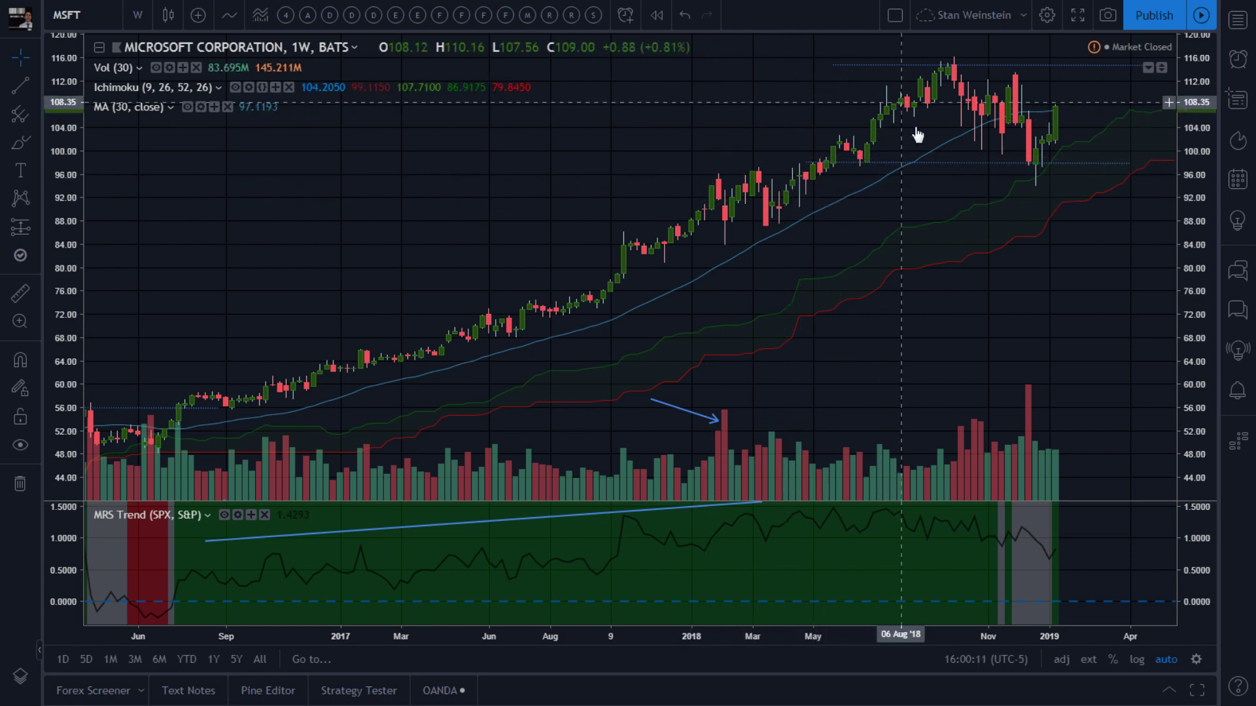
Clone the volume arrow twice, pointing the copies at the high red volume bars of October and December 2018.
{"action": "mouse_move", "coordinate": [687, 419]}
{"action": "left_mouse_down"}
{"action": "mouse_move", "coordinate": [937, 424]}
{"action": "mouse_move", "coordinate": [923, 425]}
{"action": "left_mouse_up"}
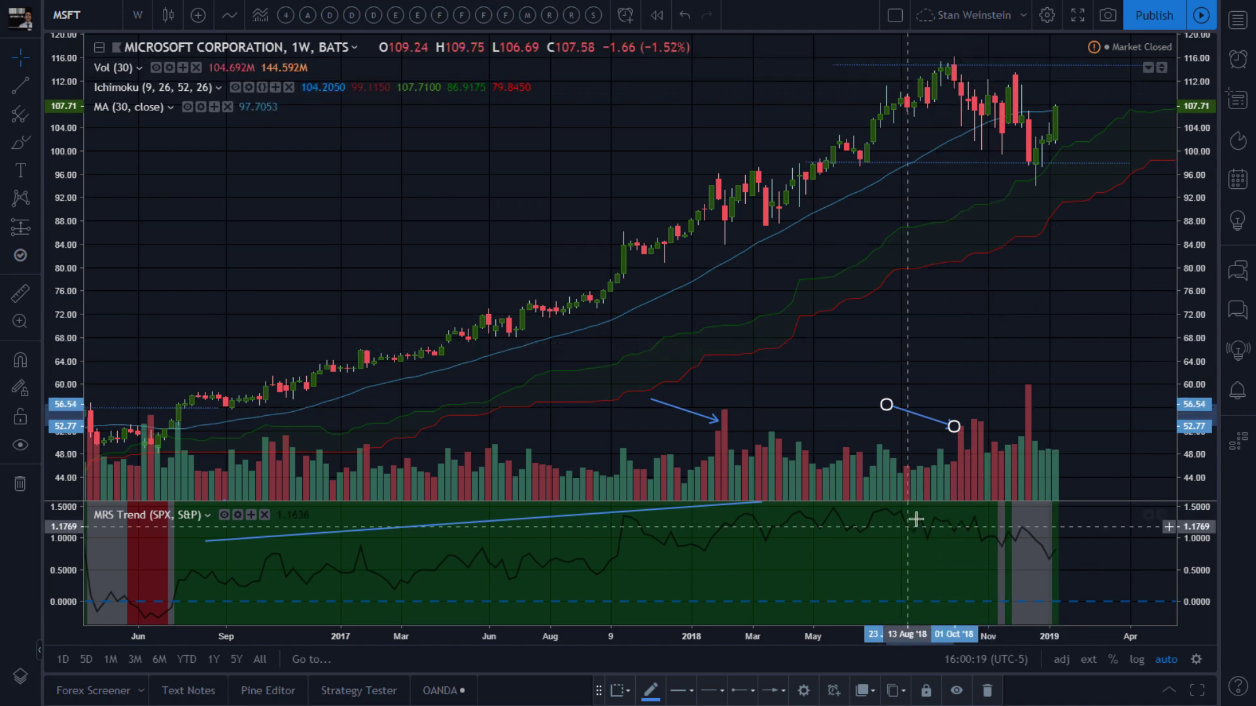
{"action": "left_click_drag", "start_coordinate": [938, 426], "coordinate": [1012, 385]}
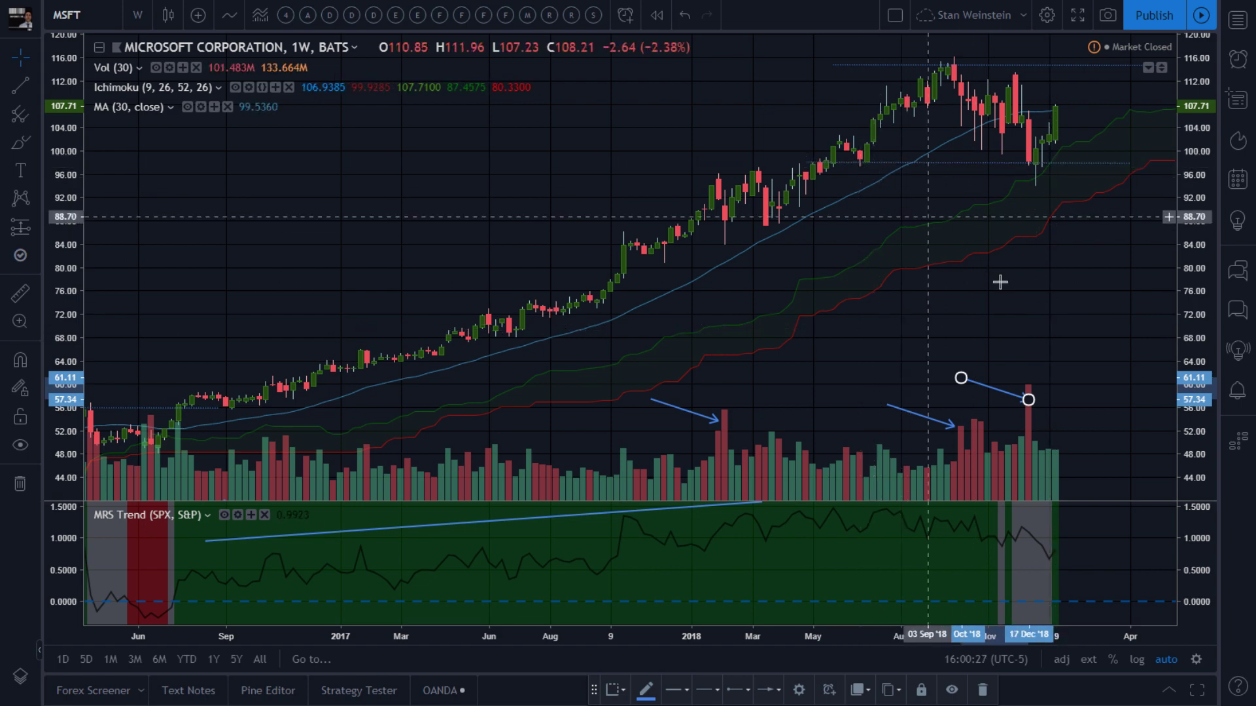
{"action": "right_click", "coordinate": [1071, 317]}
Circle the two lower-stepping price highs of autumn 2018 with the Brush, leaving room for future dates.
{"action": "left_click_drag", "start_coordinate": [951, 338], "coordinate": [834, 337]}
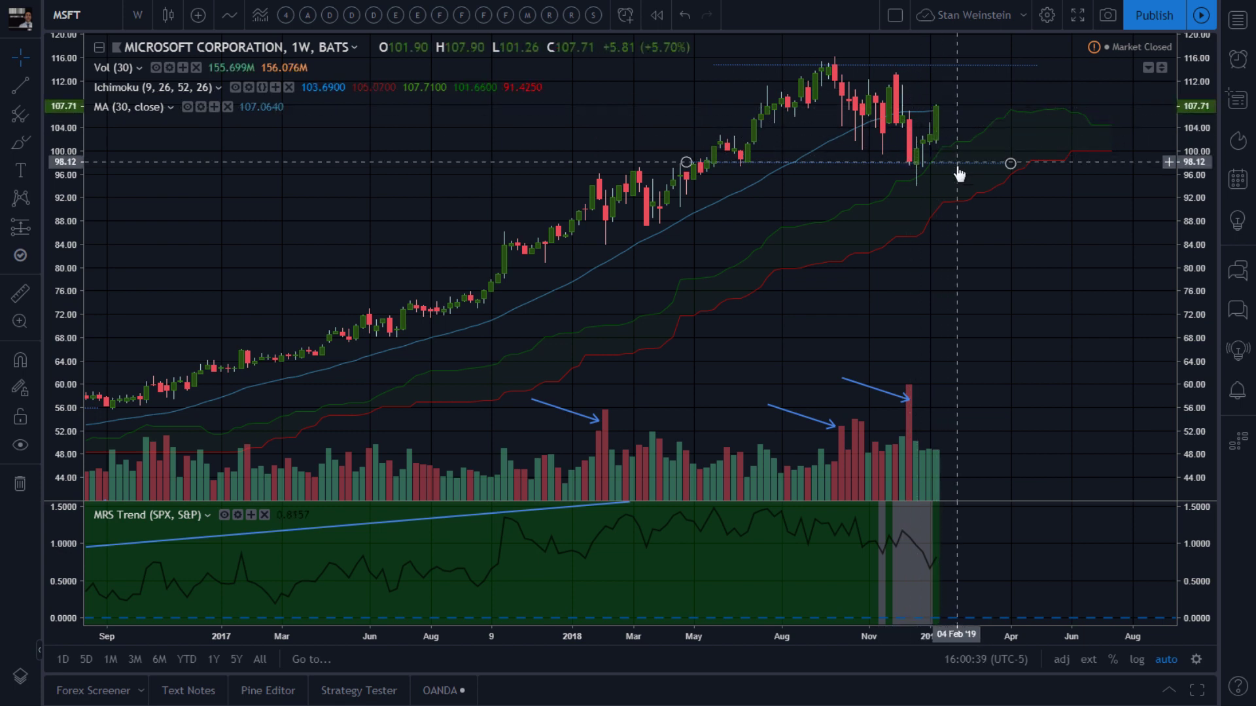
{"action": "right_click", "coordinate": [942, 316]}
{"action": "left_click_drag", "start_coordinate": [941, 315], "coordinate": [807, 325]}
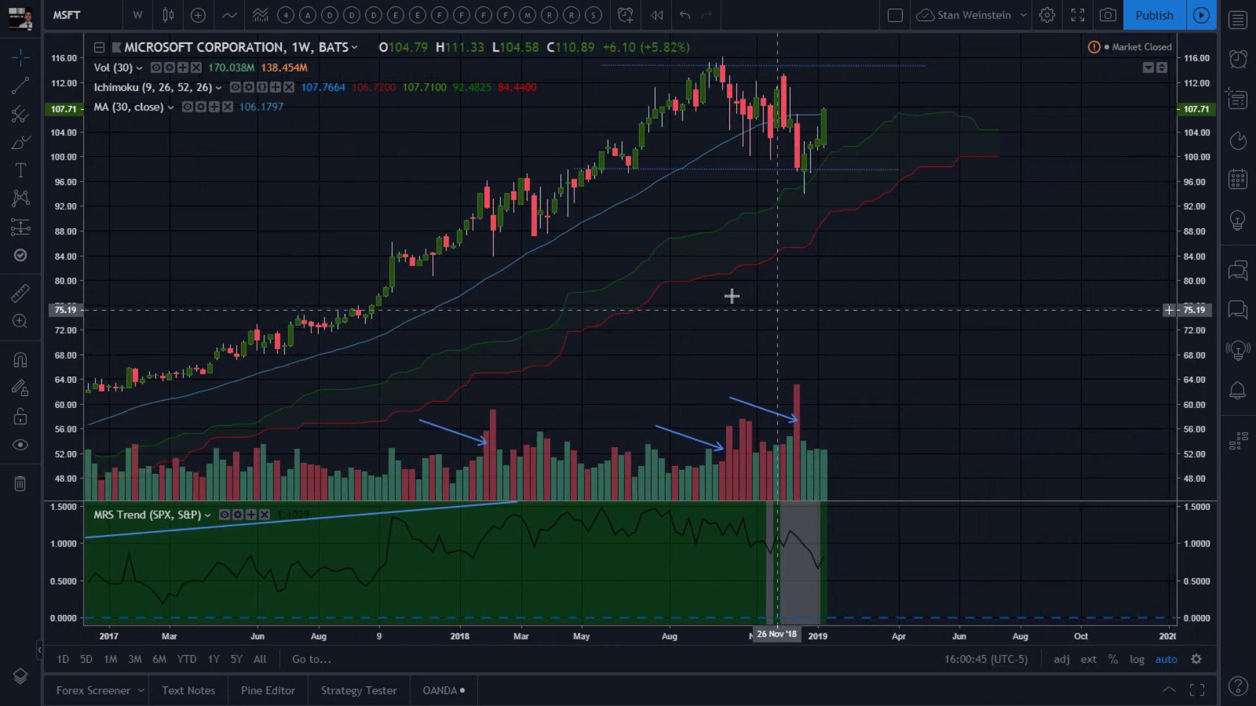
{"action": "left_click", "coordinate": [26, 144]}
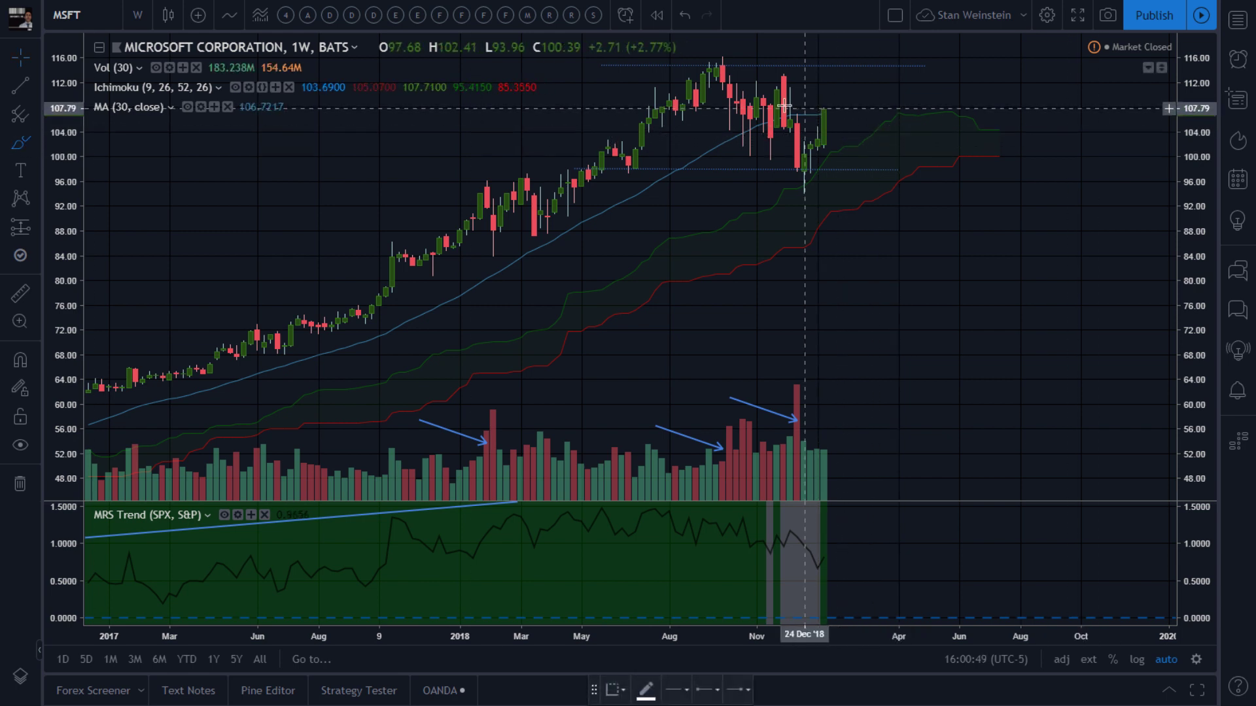
{"action": "left_click_drag", "start_coordinate": [739, 66], "coordinate": [711, 37]}
{"action": "mouse_move", "coordinate": [795, 63]}
{"action": "left_mouse_down"}
{"action": "mouse_move", "coordinate": [768, 88]}
{"action": "mouse_move", "coordinate": [804, 53]}
{"action": "left_mouse_up"}
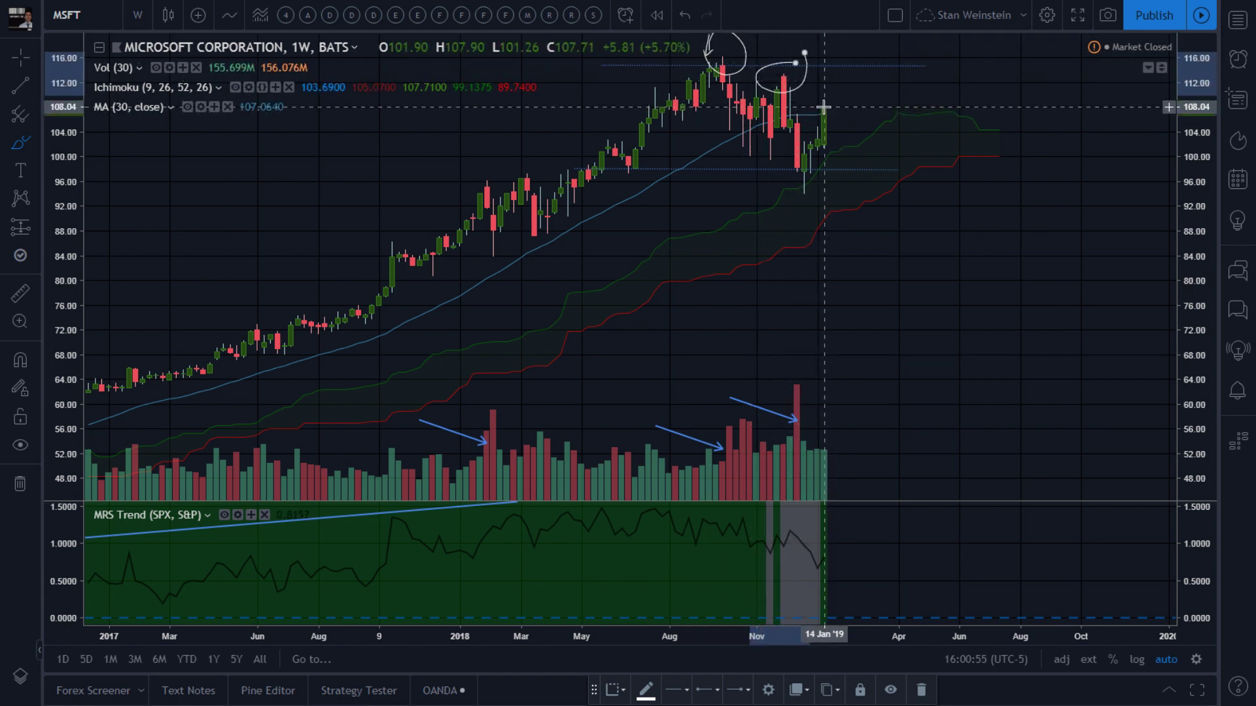
Brush a projected price path rising to about 114, falling to about 99, bouncing briefly and dropping to about 89.
{"action": "left_click_drag", "start_coordinate": [824, 108], "coordinate": [838, 72]}
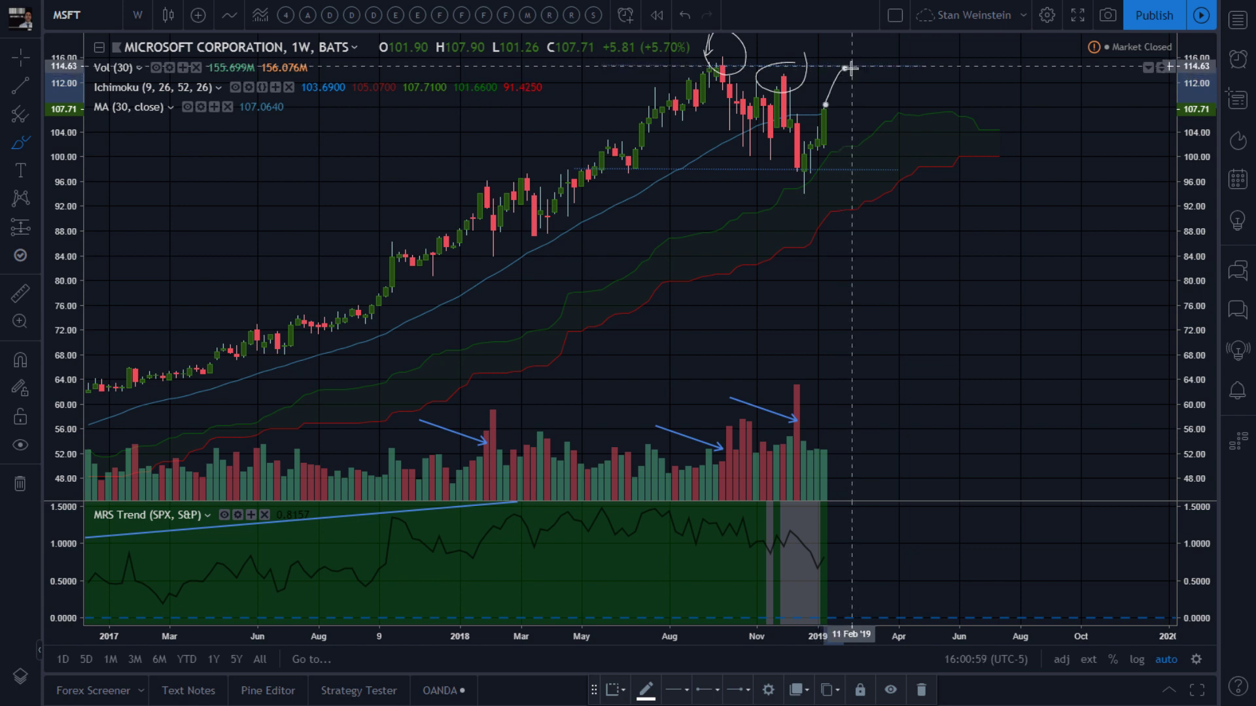
{"action": "mouse_move", "coordinate": [843, 69]}
{"action": "left_mouse_down"}
{"action": "mouse_move", "coordinate": [871, 163]}
{"action": "mouse_move", "coordinate": [862, 167]}
{"action": "left_mouse_up"}
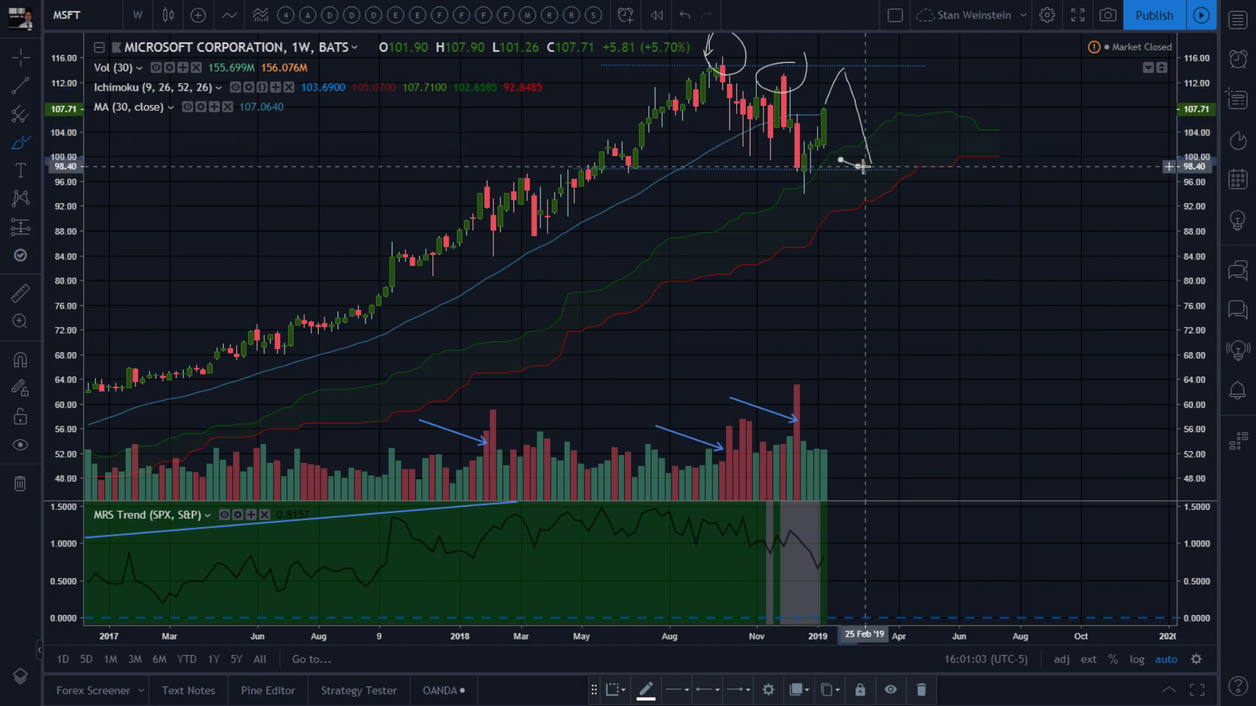
{"action": "left_click", "coordinate": [839, 118]}
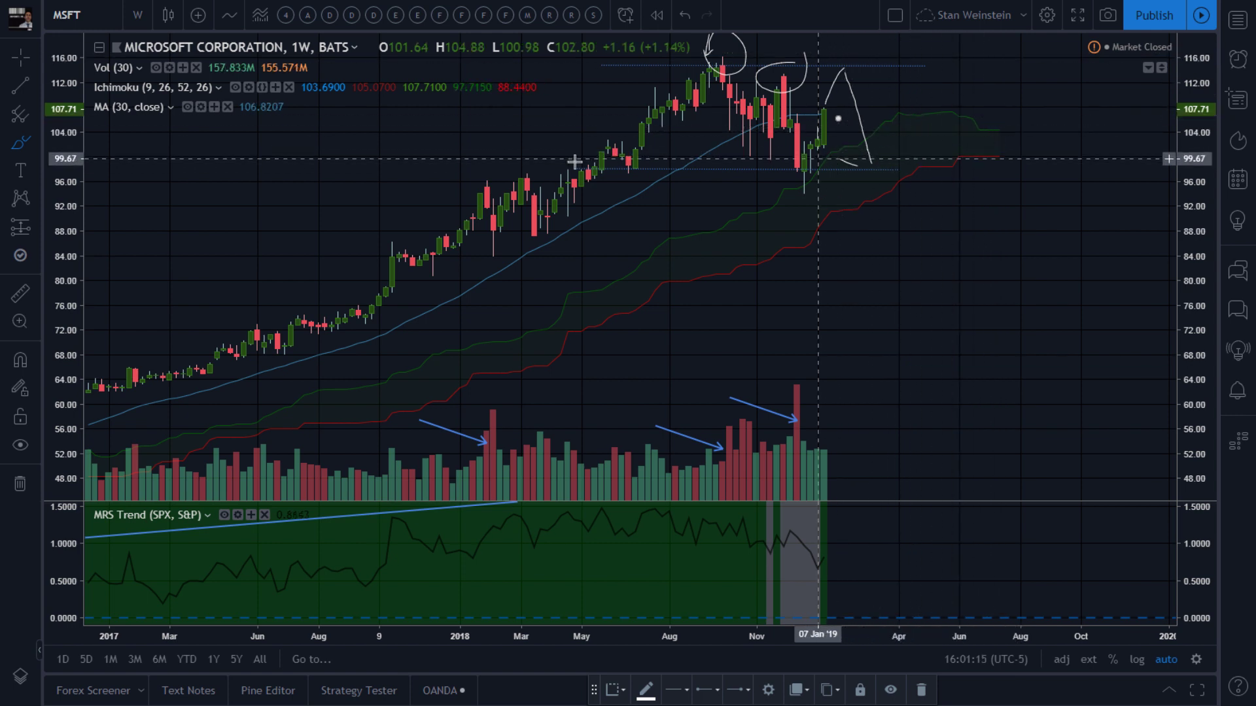
{"action": "left_click", "coordinate": [23, 144]}
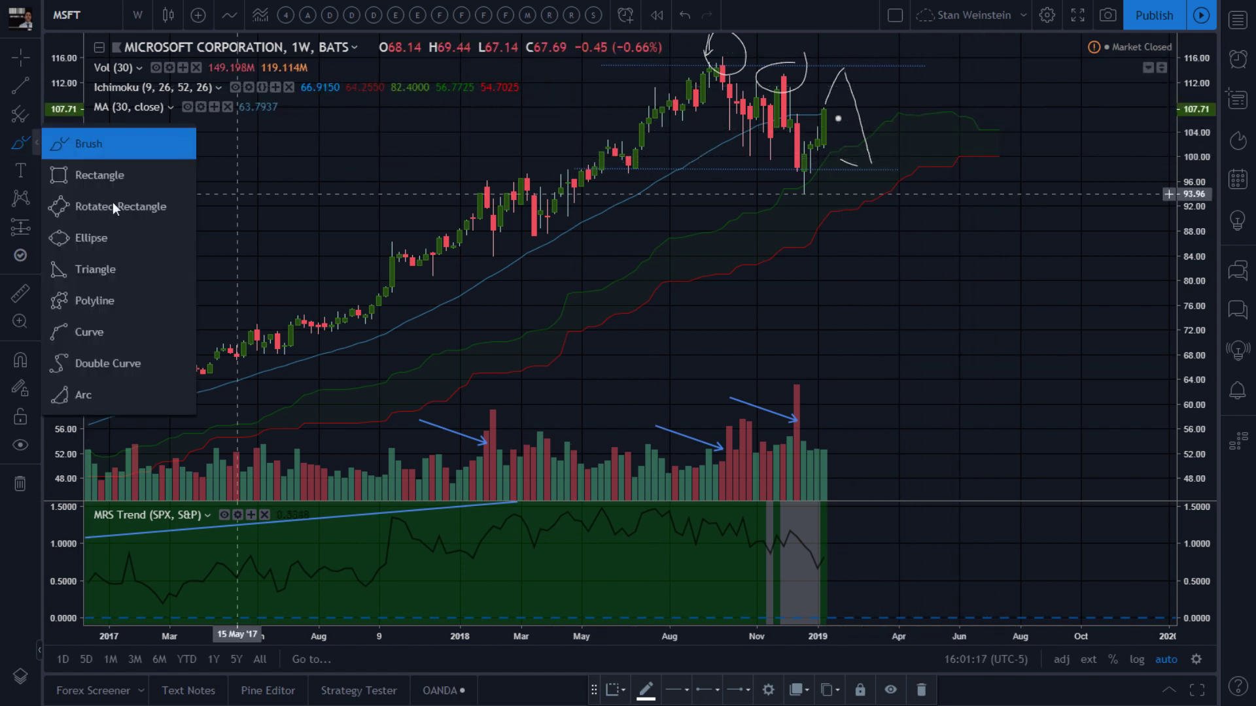
{"action": "left_click", "coordinate": [75, 145]}
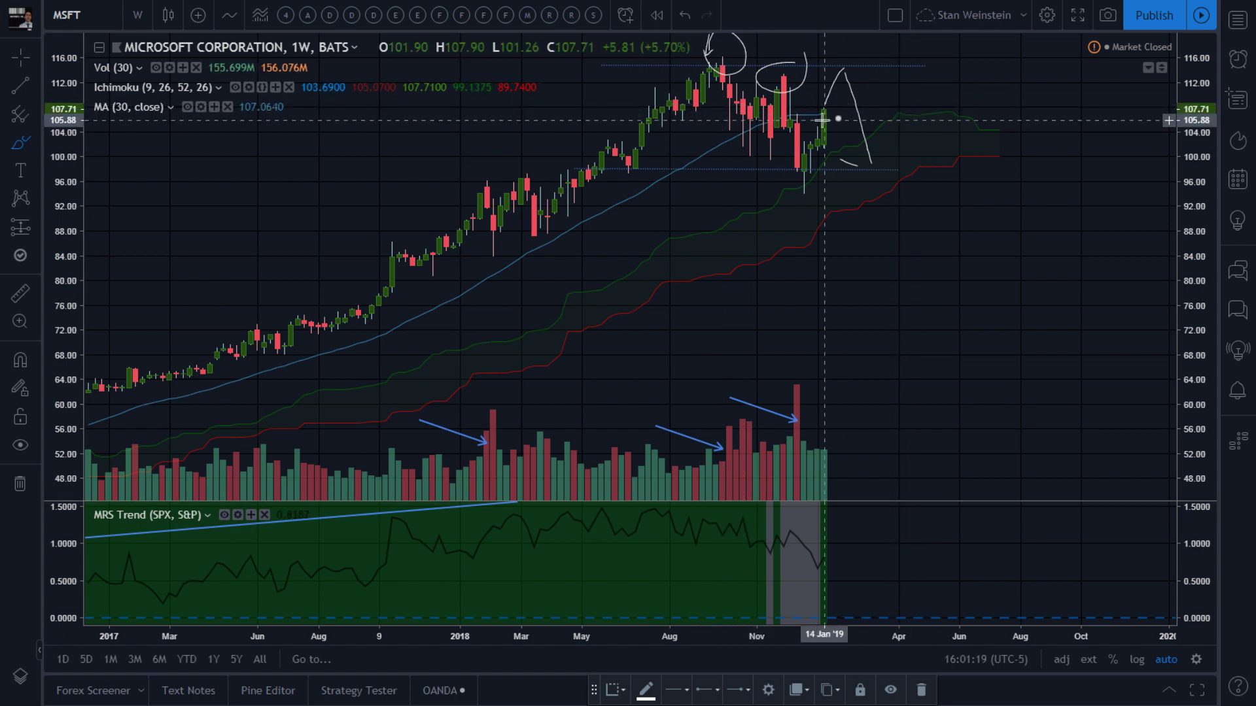
{"action": "left_click_drag", "start_coordinate": [860, 135], "coordinate": [926, 224]}
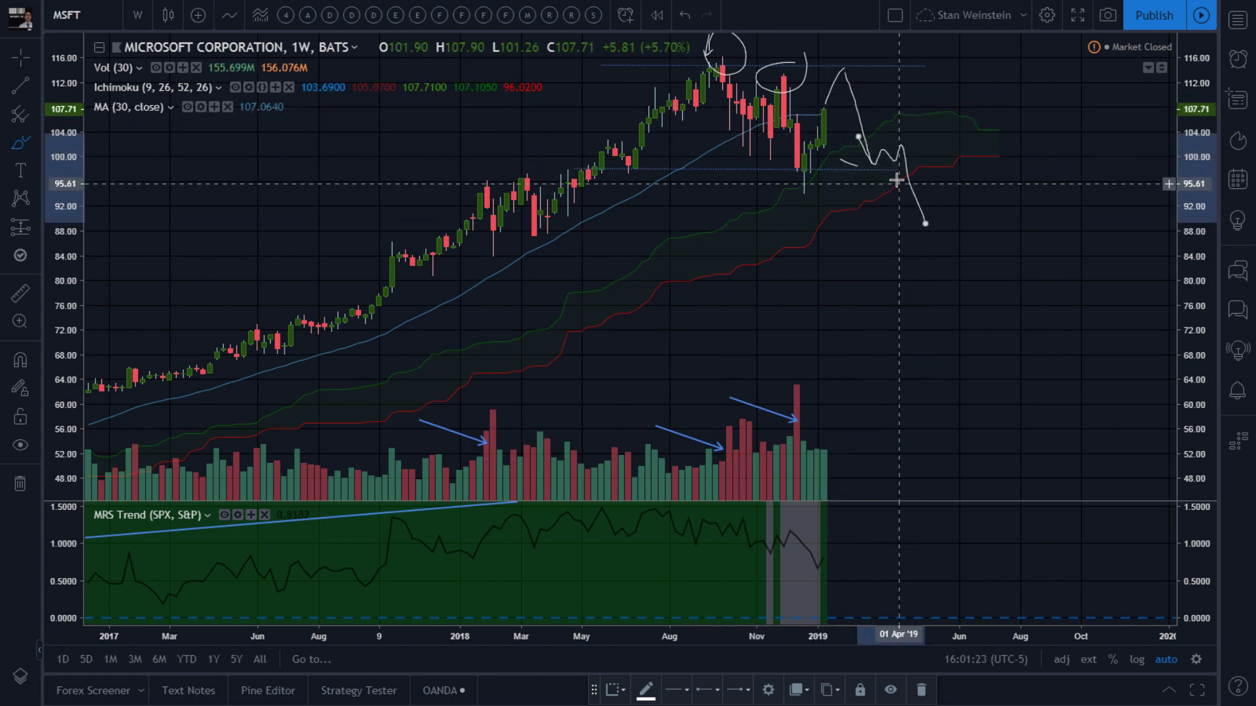
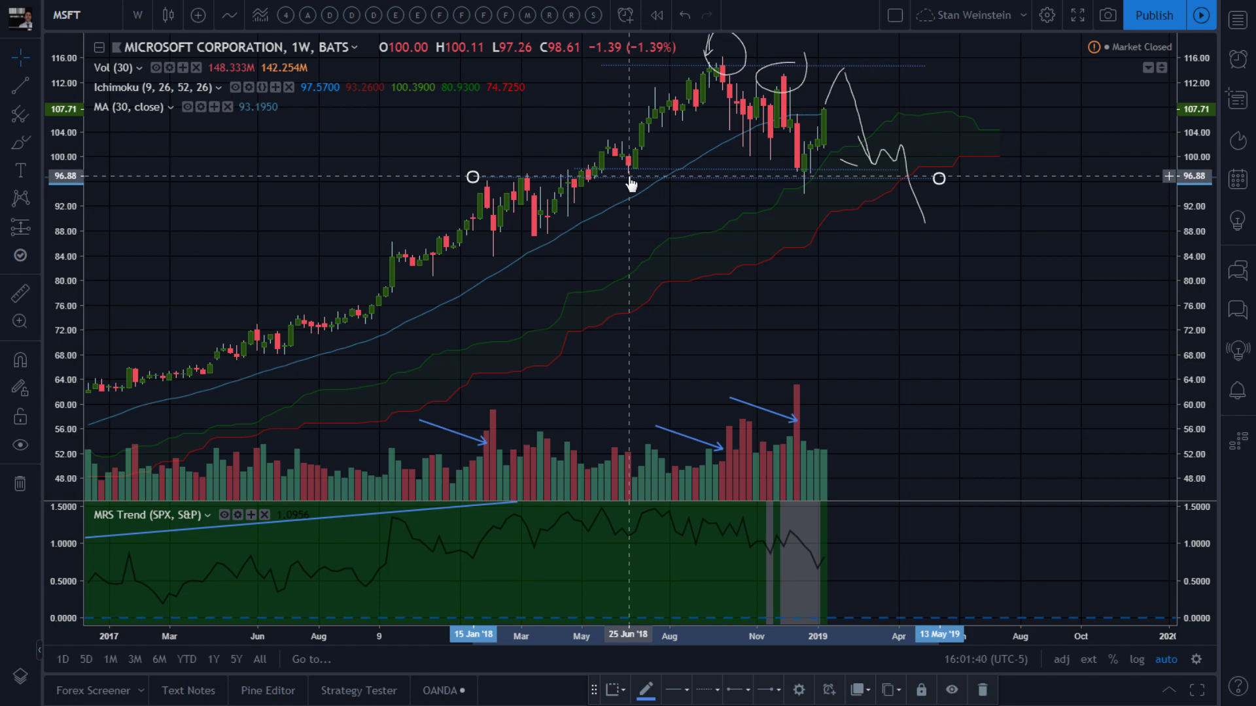
Clone the 96.88 trend line down to about 86.99, and extend the brushed path through a bounce down to about 67.
{"action": "left_click_drag", "start_coordinate": [630, 184], "coordinate": [622, 243]}
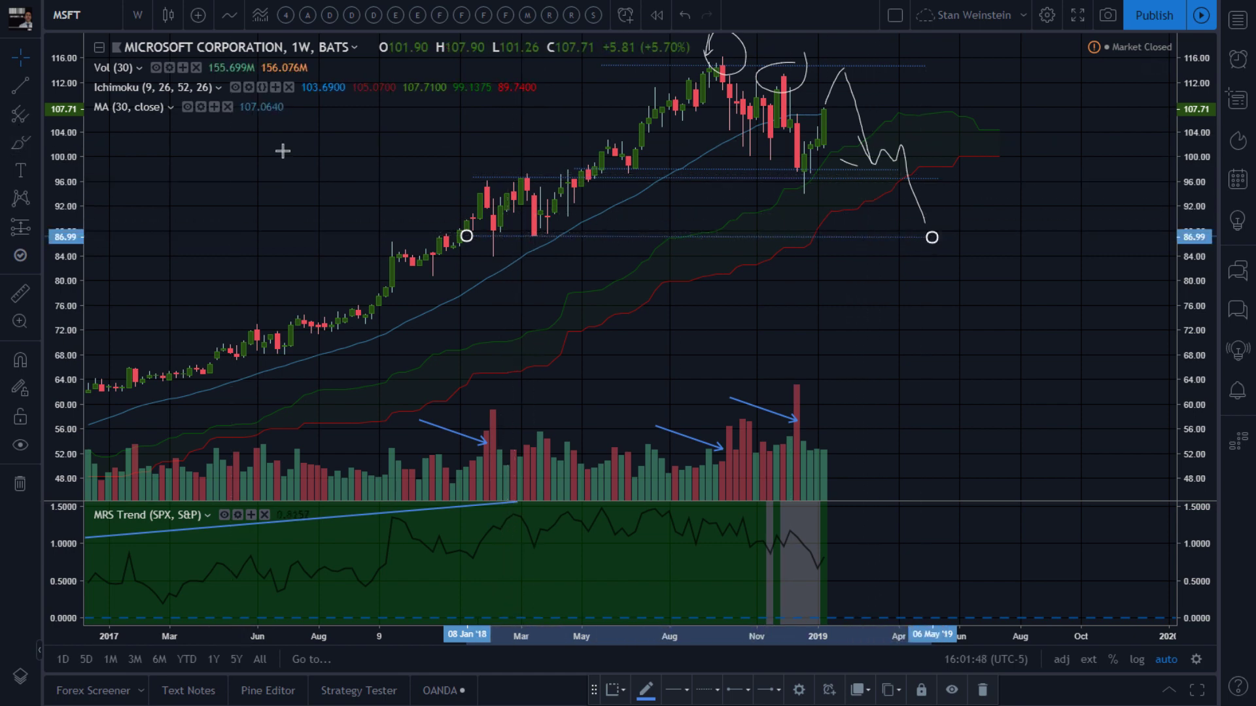
{"action": "left_click_drag", "start_coordinate": [924, 221], "coordinate": [927, 233]}
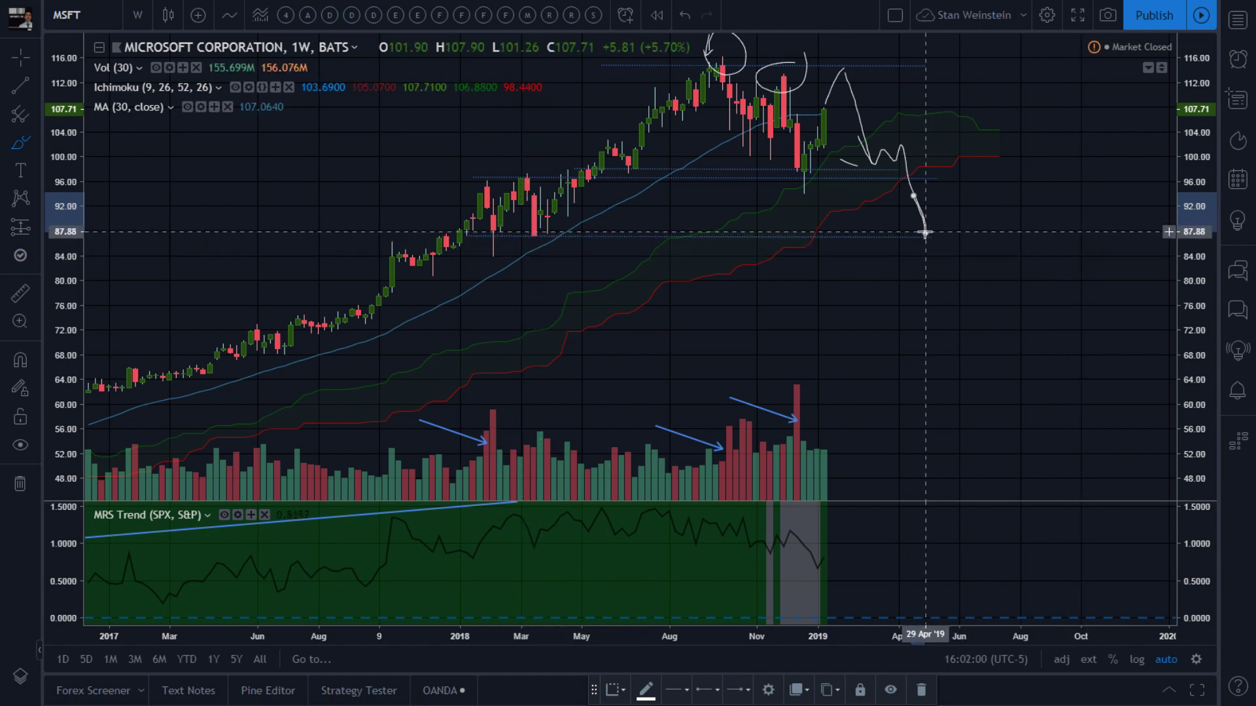
{"action": "mouse_move", "coordinate": [925, 231]}
{"action": "left_mouse_down"}
{"action": "mouse_move", "coordinate": [948, 186]}
{"action": "mouse_move", "coordinate": [1047, 359]}
{"action": "left_mouse_up"}
Brush a declining arc from the latest candle at about 107 to about 69, and circle the three projected rally peaks.
{"action": "mouse_move", "coordinate": [828, 112]}
{"action": "left_mouse_down"}
{"action": "mouse_move", "coordinate": [920, 130]}
{"action": "mouse_move", "coordinate": [1031, 190]}
{"action": "mouse_move", "coordinate": [1148, 350]}
{"action": "left_mouse_up"}
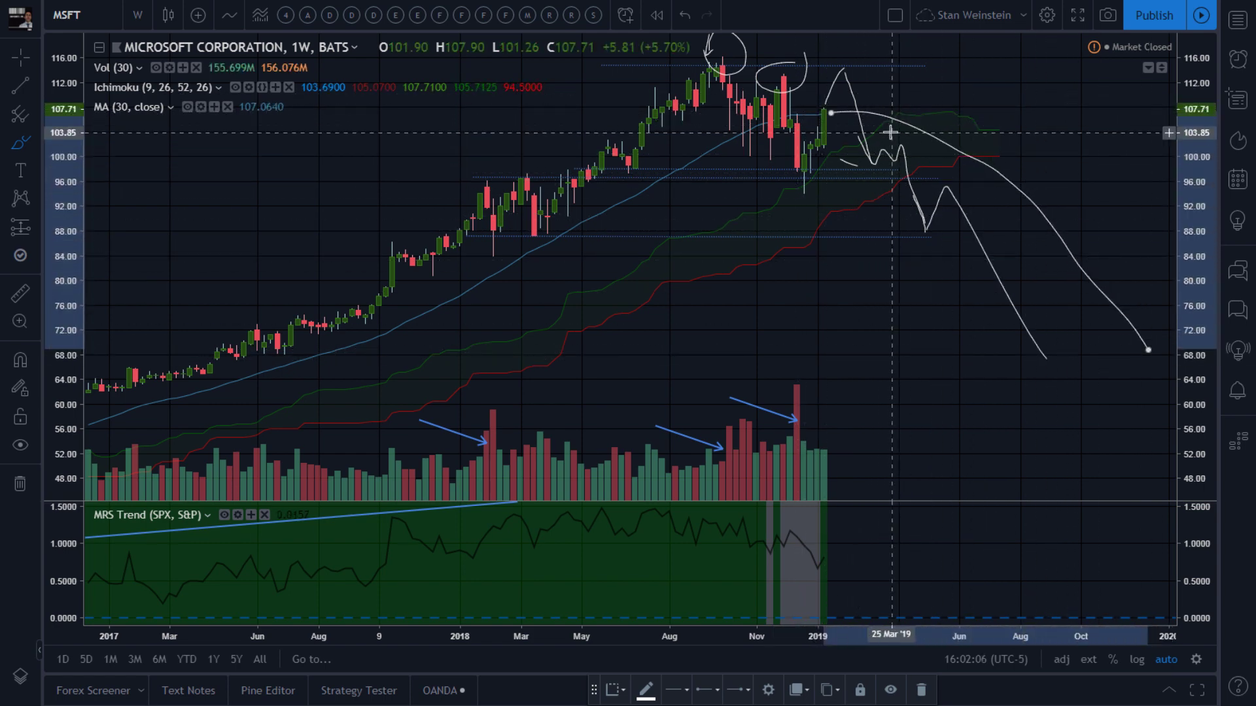
{"action": "mouse_move", "coordinate": [845, 63]}
{"action": "left_mouse_down"}
{"action": "mouse_move", "coordinate": [825, 80]}
{"action": "mouse_move", "coordinate": [844, 65]}
{"action": "left_mouse_up"}
{"action": "mouse_move", "coordinate": [906, 128]}
{"action": "left_mouse_down"}
{"action": "mouse_move", "coordinate": [883, 152]}
{"action": "mouse_move", "coordinate": [926, 140]}
{"action": "mouse_move", "coordinate": [958, 162]}
{"action": "mouse_move", "coordinate": [962, 185]}
{"action": "mouse_move", "coordinate": [956, 163]}
{"action": "left_mouse_up"}
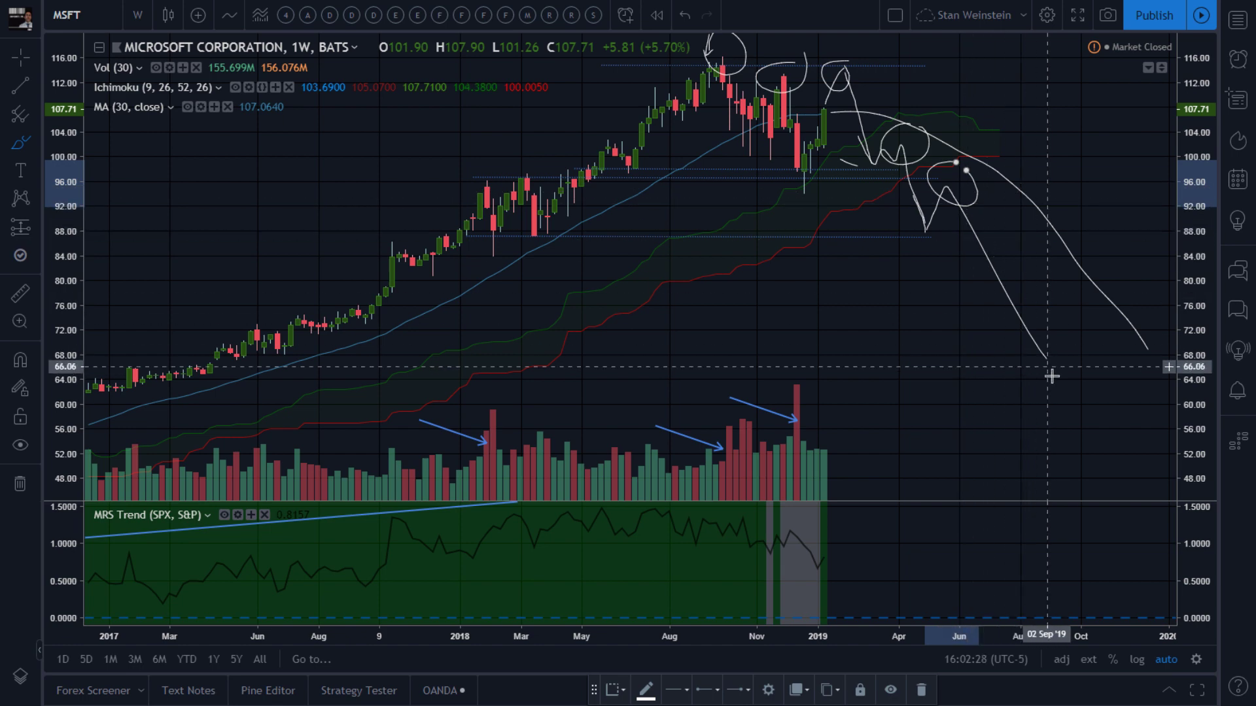
{"action": "scroll", "coordinate": [1007, 359], "scroll_direction": "down", "scroll_amount": 2}
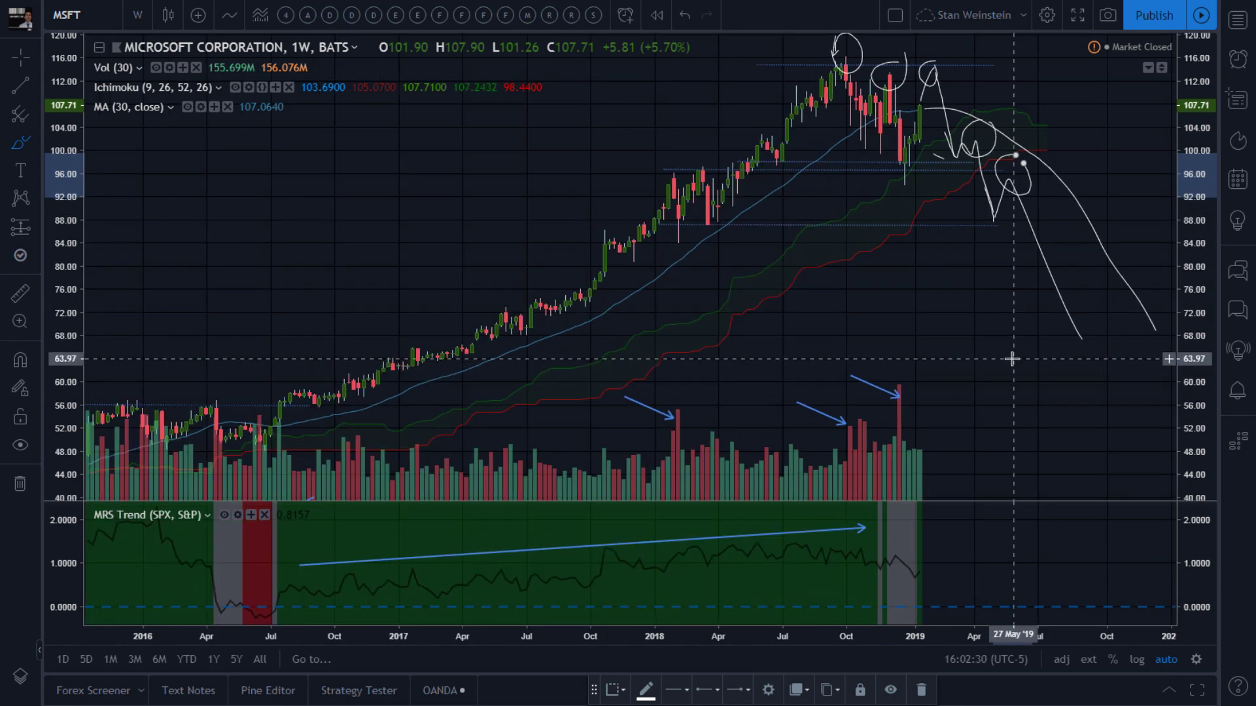